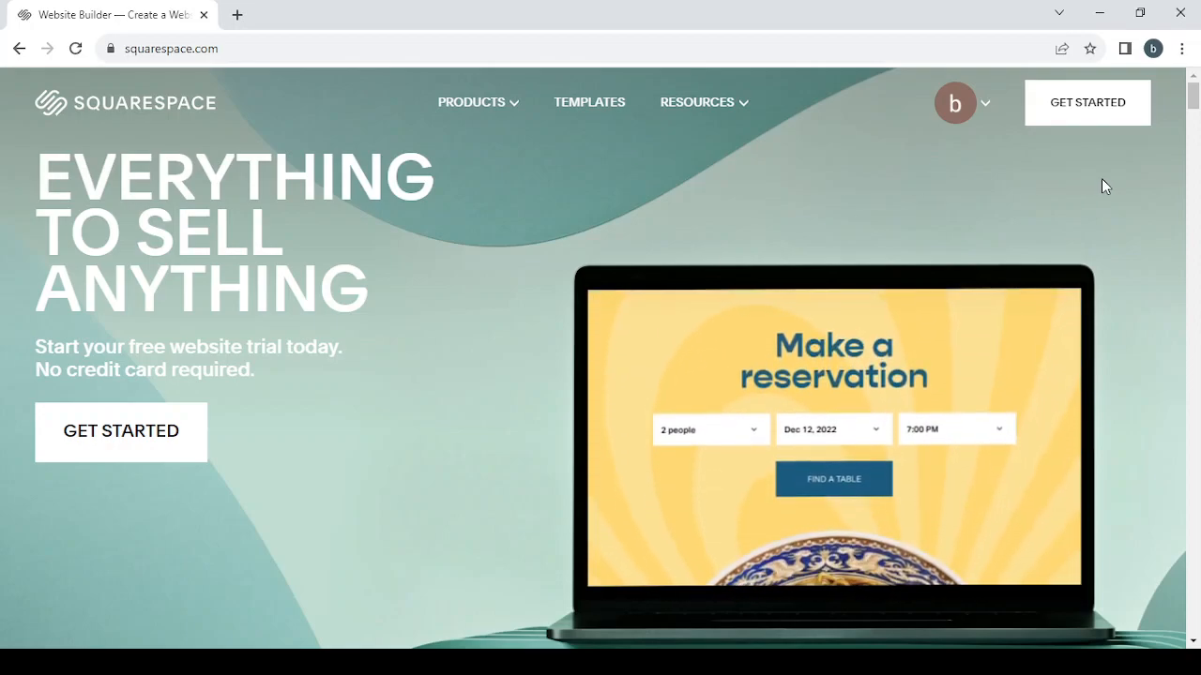
# Start a new website and filter the templates to the Online Store type and the Home & Decor topic
pyautogui.click(1082, 117)
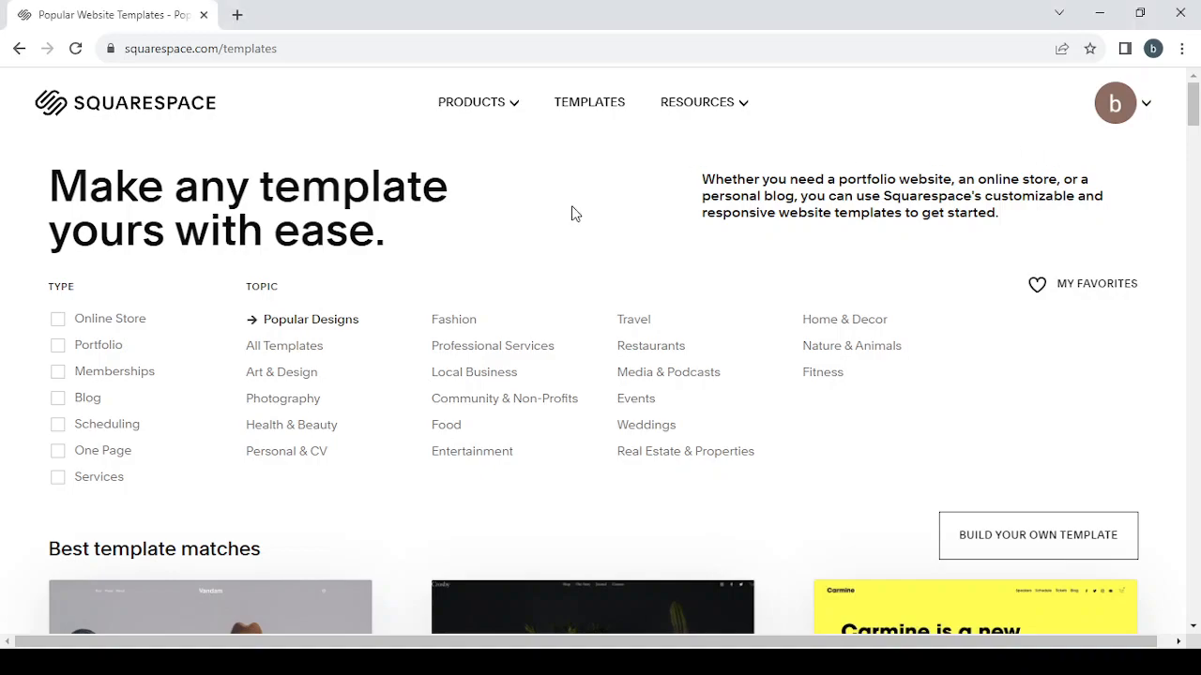
pyautogui.click(60, 327)
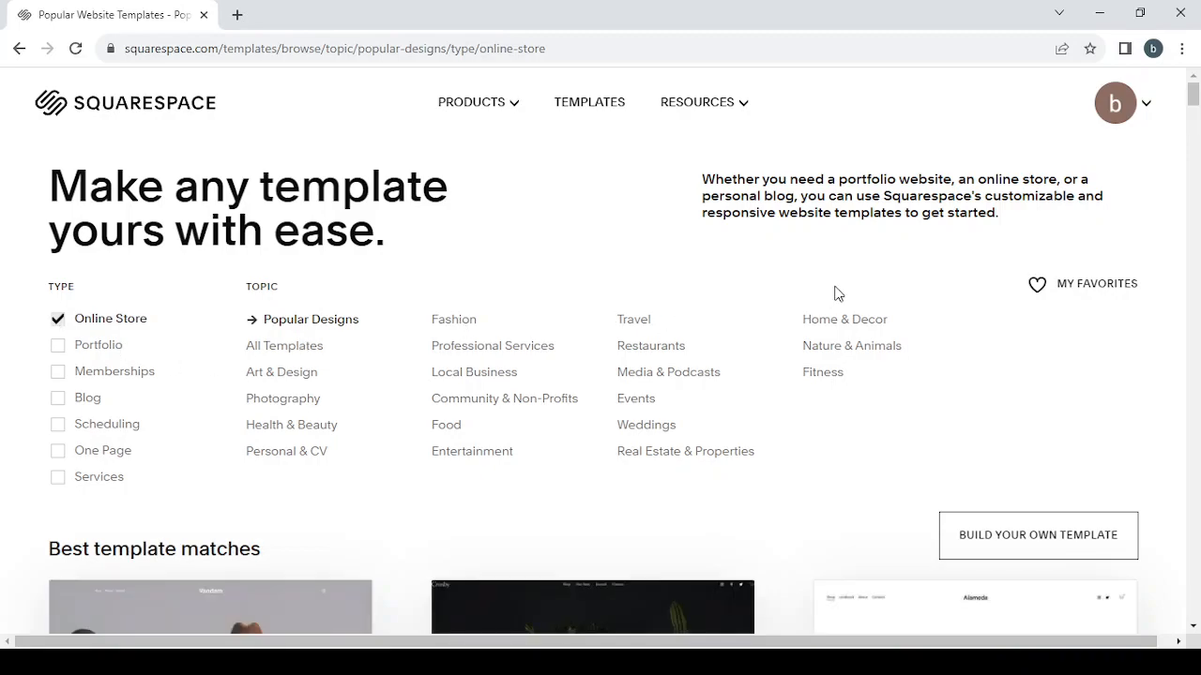
pyautogui.click(866, 324)
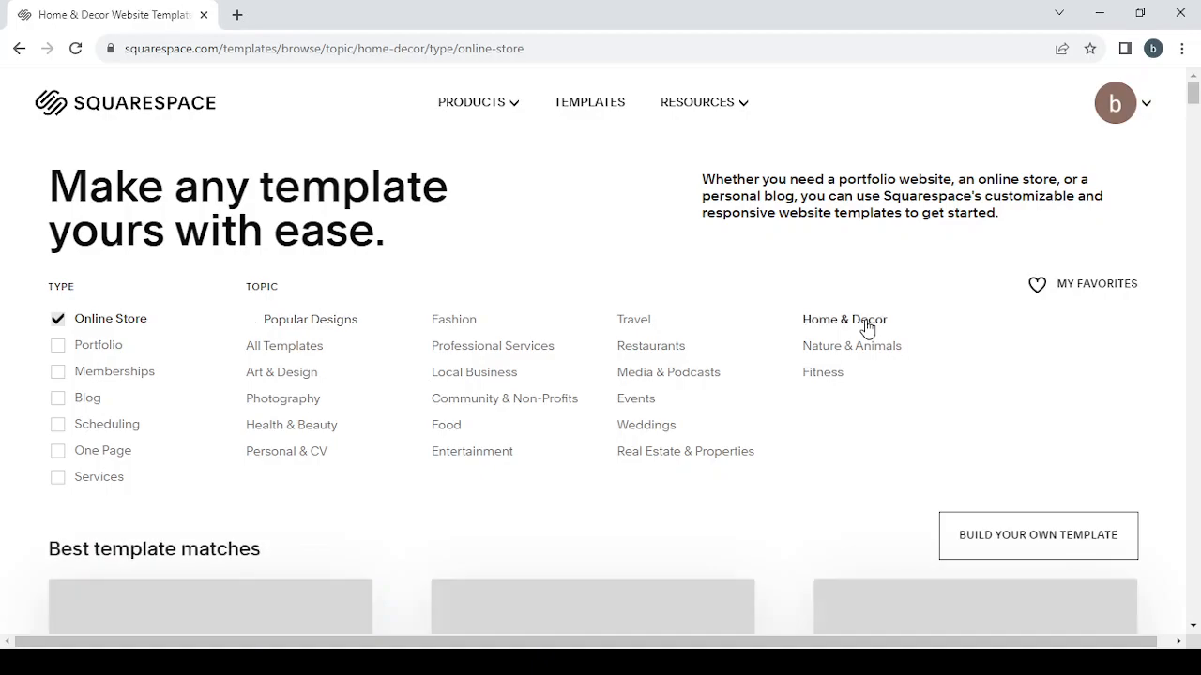
# Browse the matching templates, preview Camdez and open its demo site
pyautogui.scroll(-3, 1093, 437)
pyautogui.scroll(-2, 1092, 437)
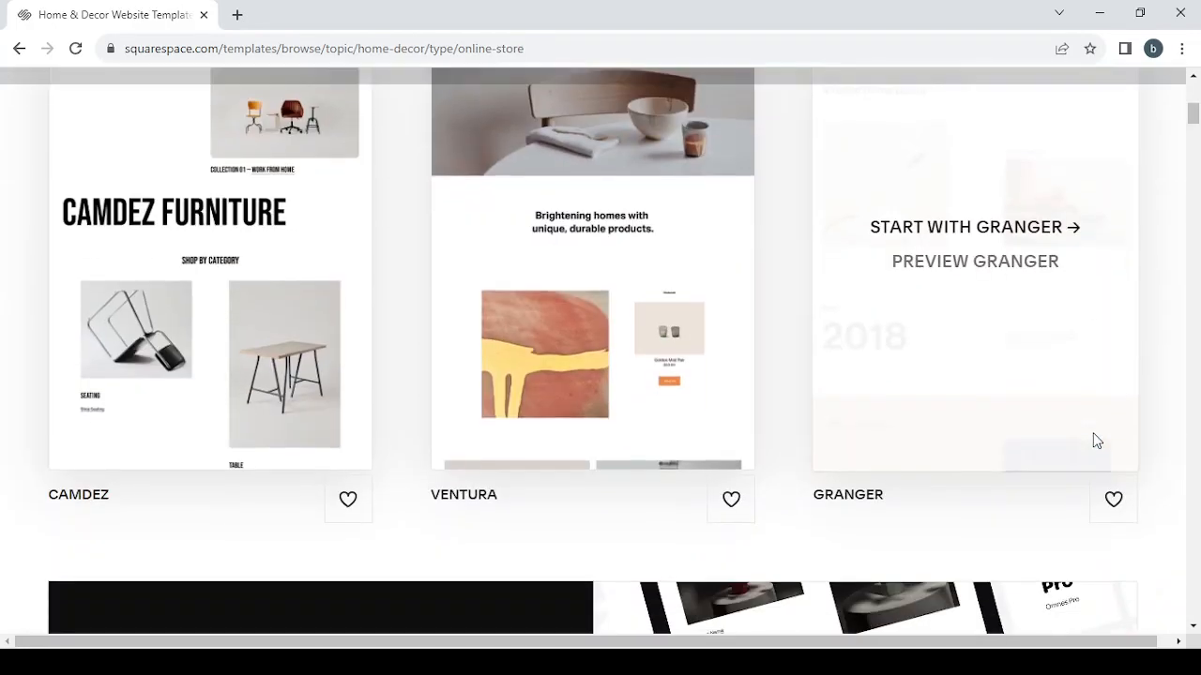
pyautogui.scroll(2, 530, 410)
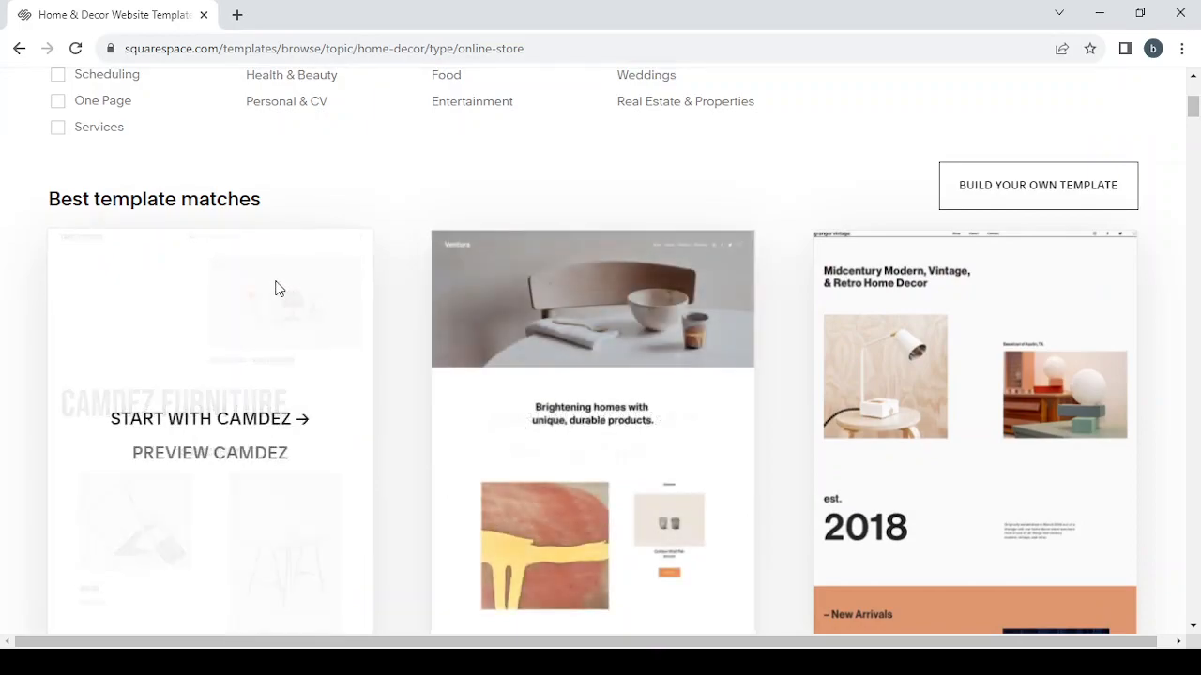
pyautogui.scroll(-3, 365, 399)
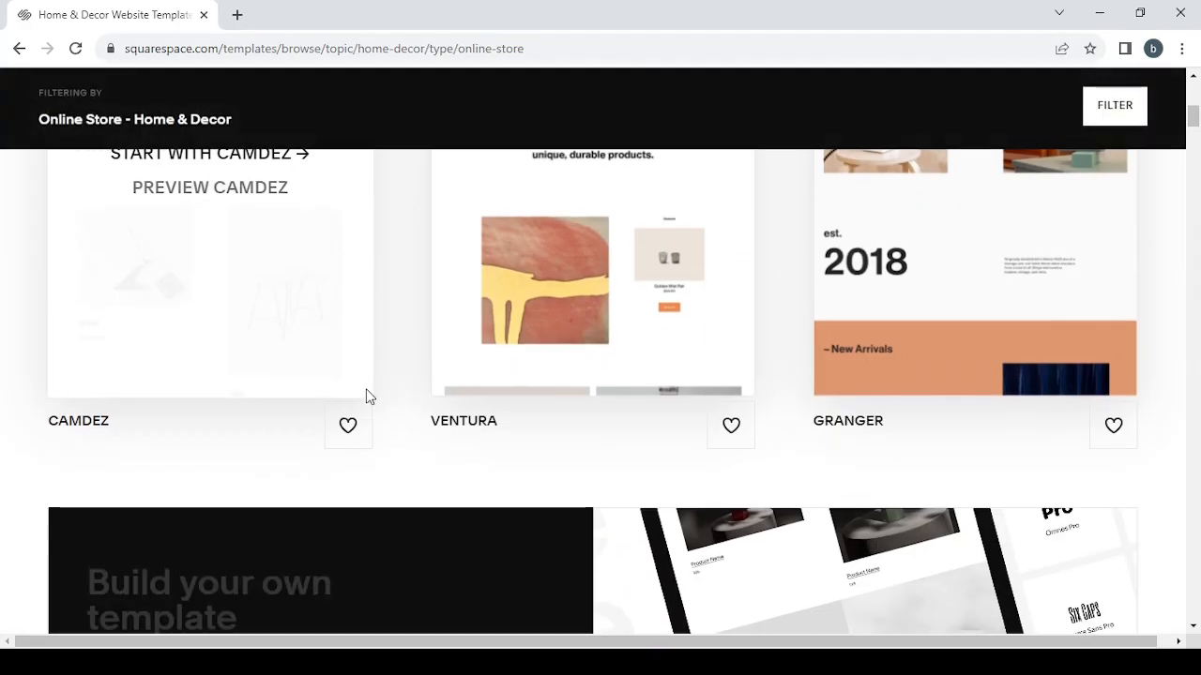
pyautogui.scroll(2, 367, 394)
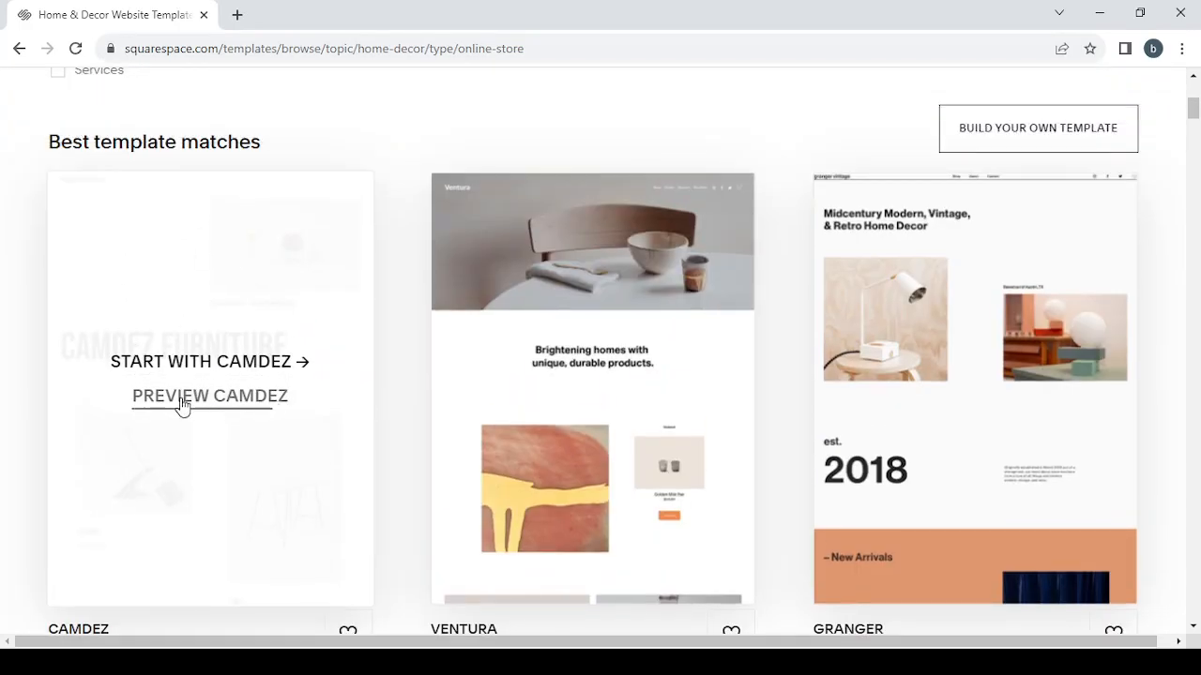
pyautogui.click(181, 402)
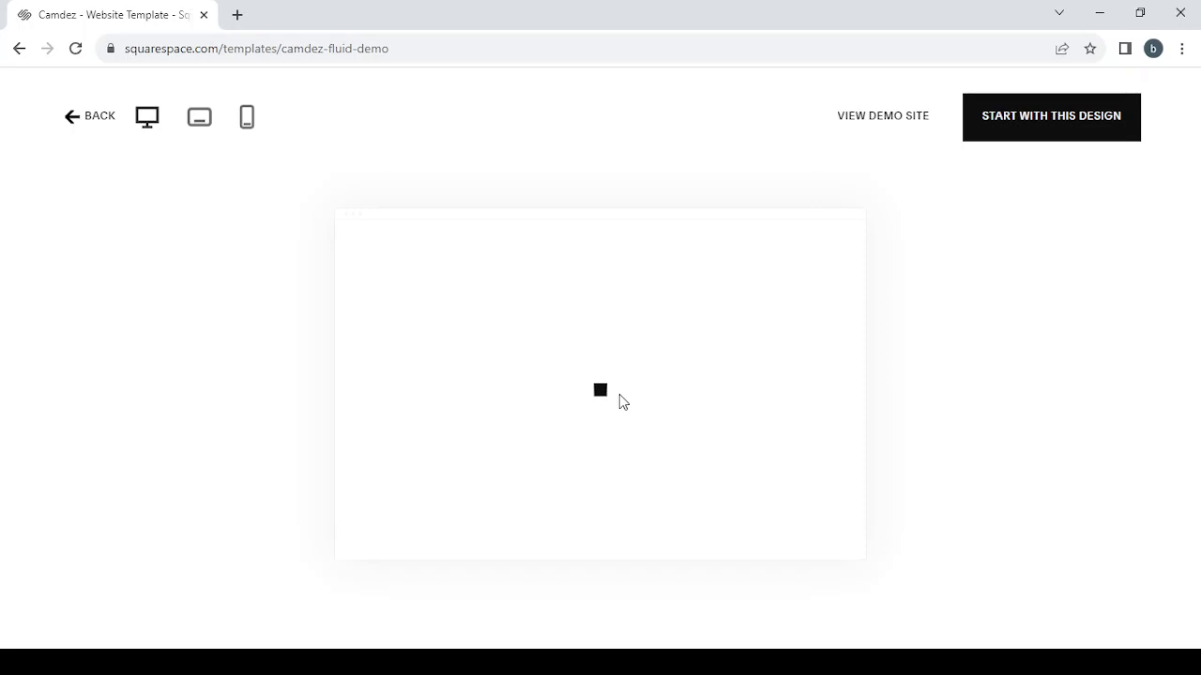
pyautogui.click(881, 121)
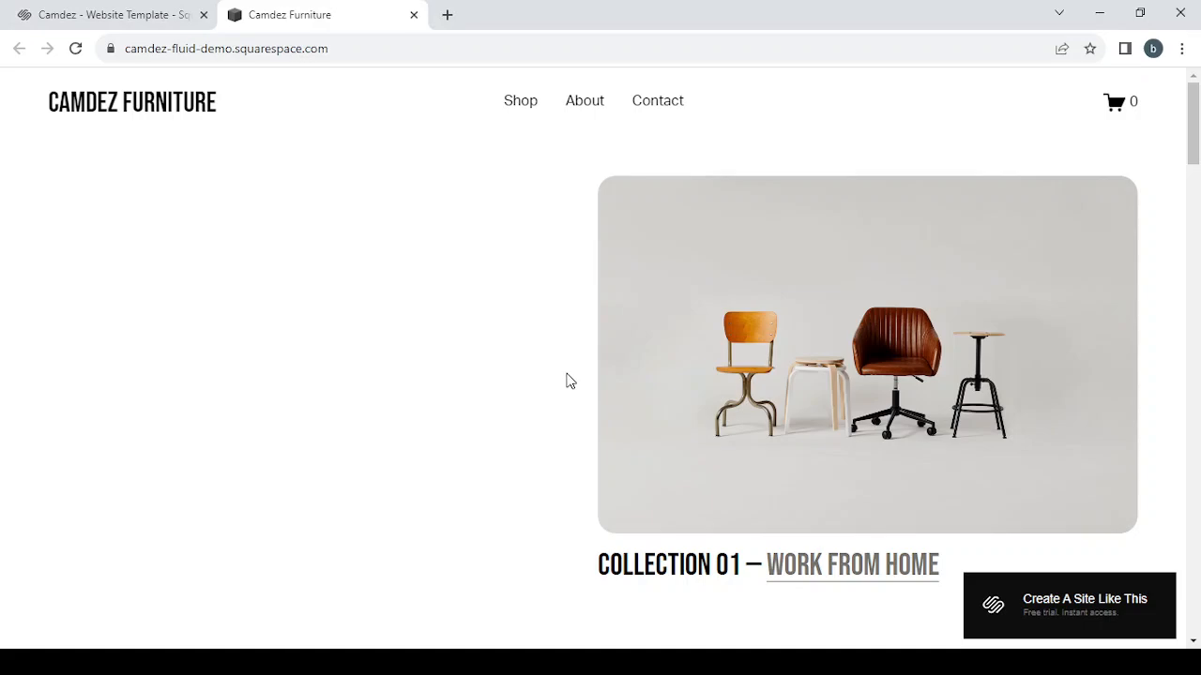
# Look through the Camdez demo home page from header to footer, and close the demo site
pyautogui.scroll(-2, 567, 381)
pyautogui.scroll(2, 539, 238)
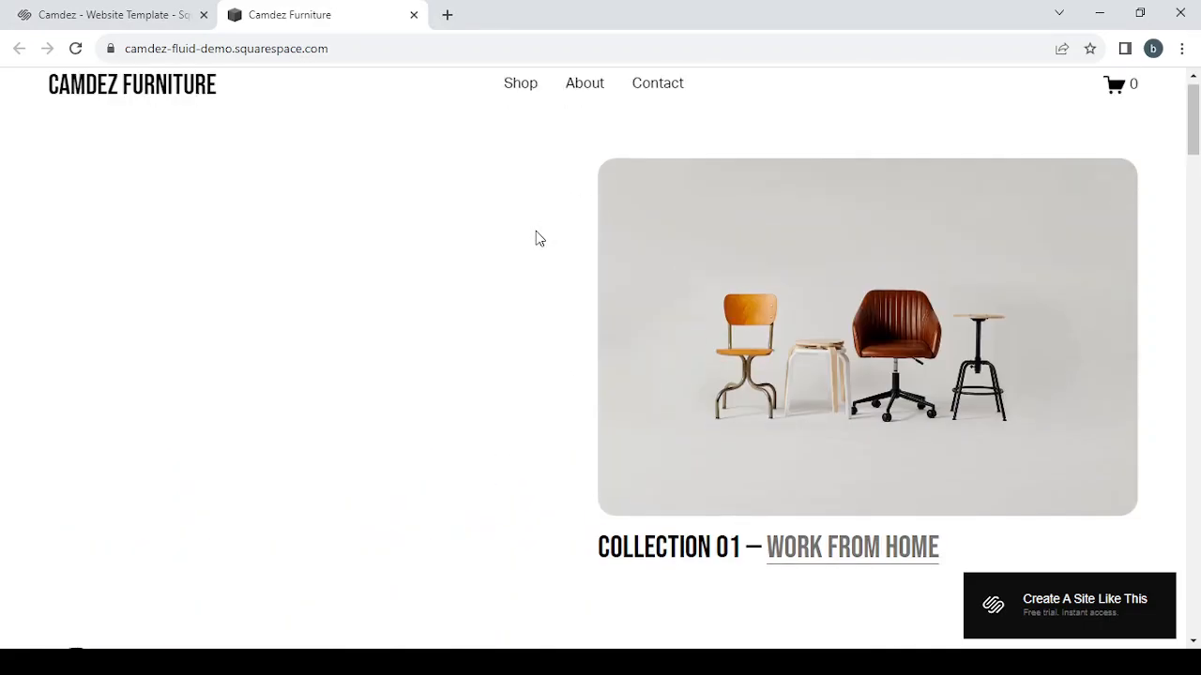
pyautogui.scroll(-10, 539, 238)
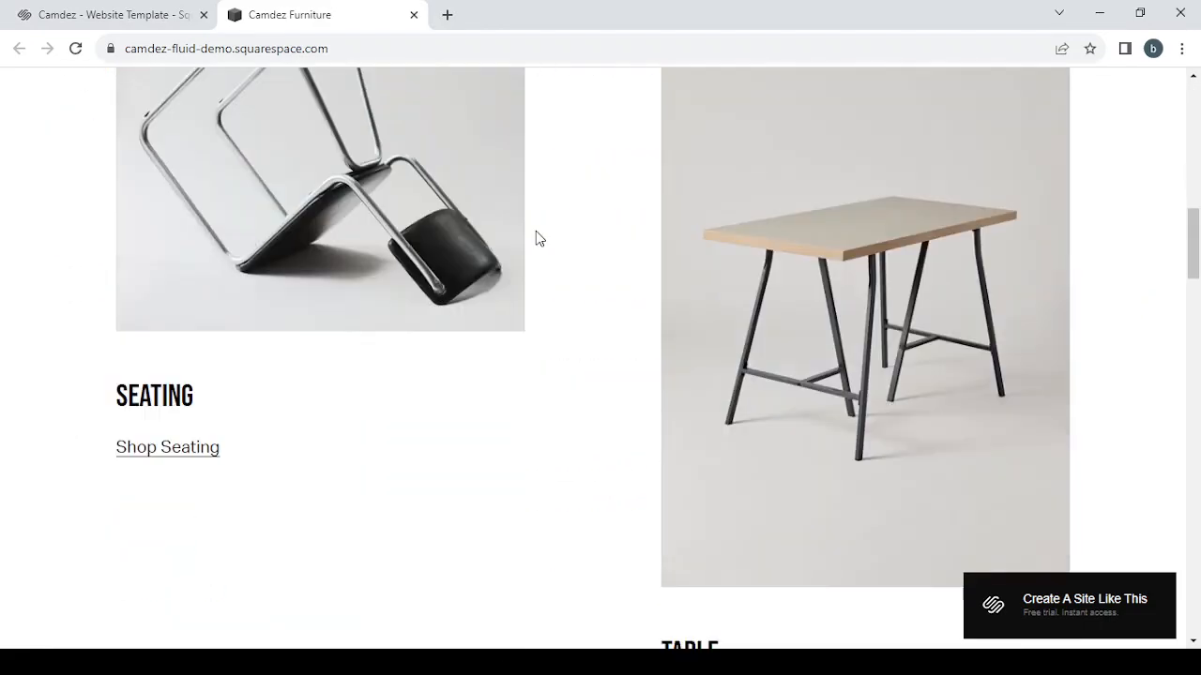
pyautogui.scroll(-15, 539, 238)
pyautogui.scroll(-15, 535, 235)
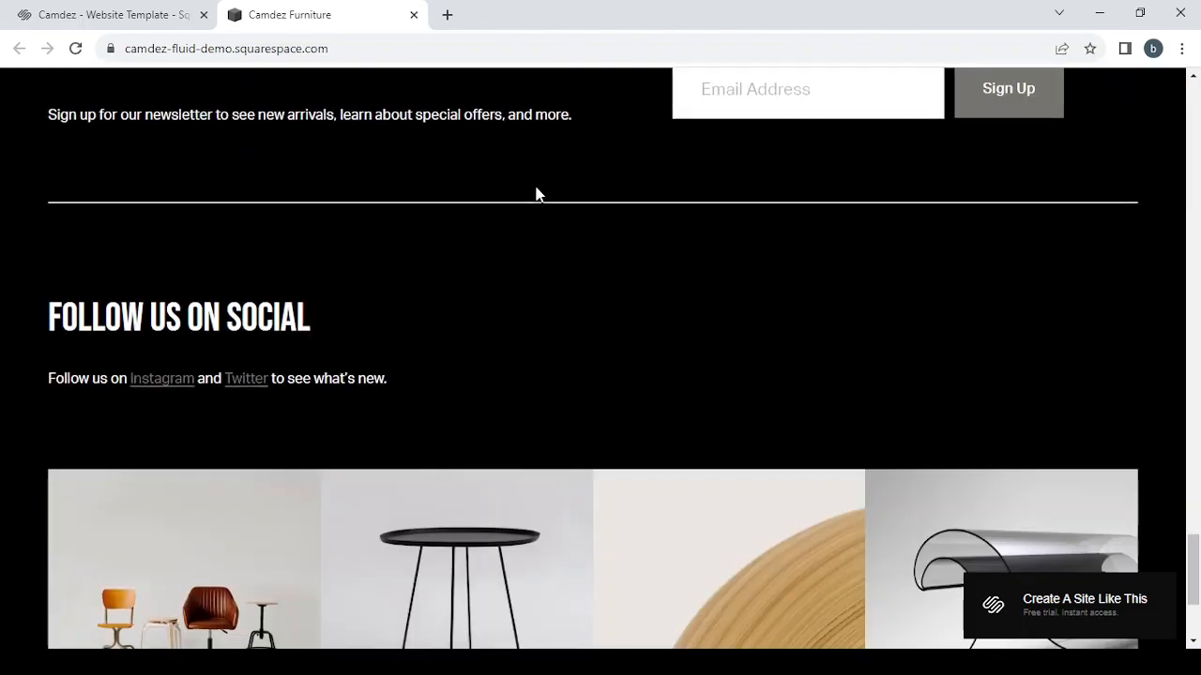
pyautogui.scroll(-3, 536, 194)
pyautogui.scroll(15, 536, 195)
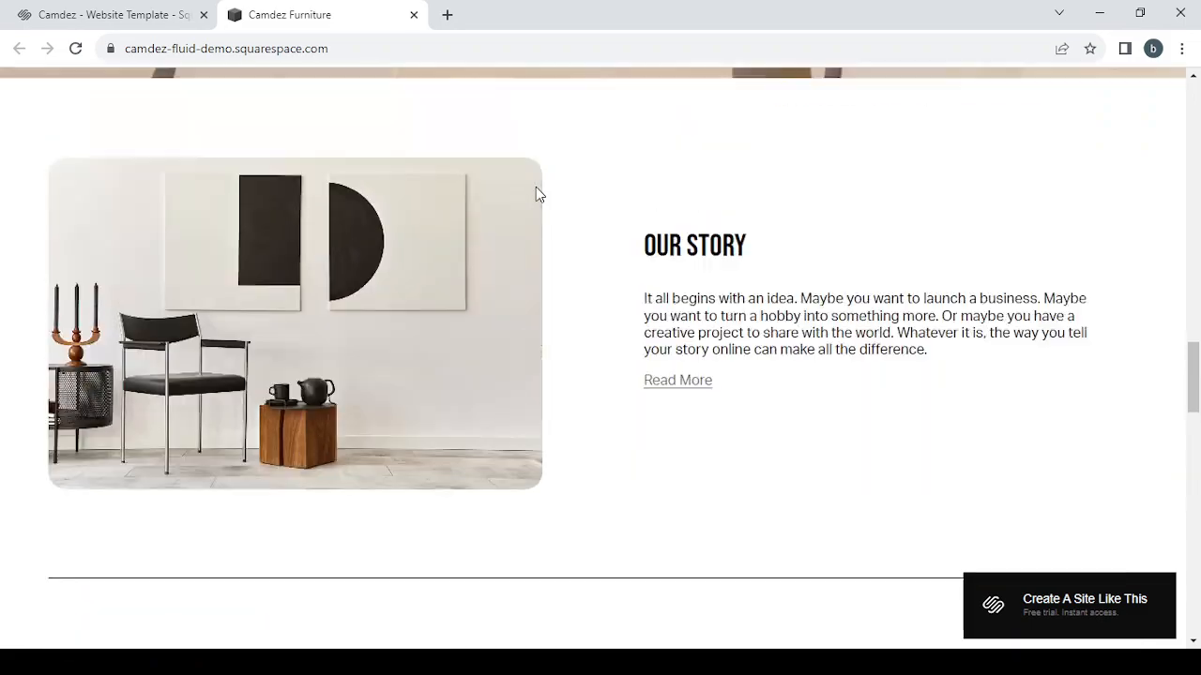
pyautogui.scroll(15, 536, 194)
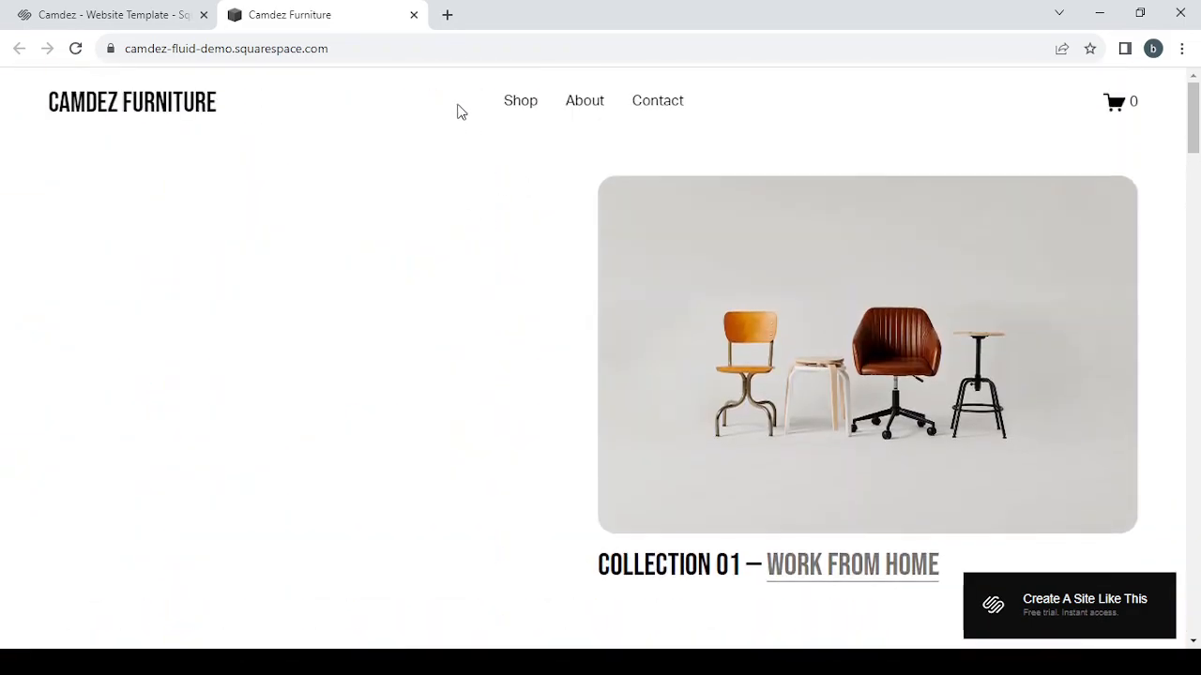
pyautogui.click(414, 15)
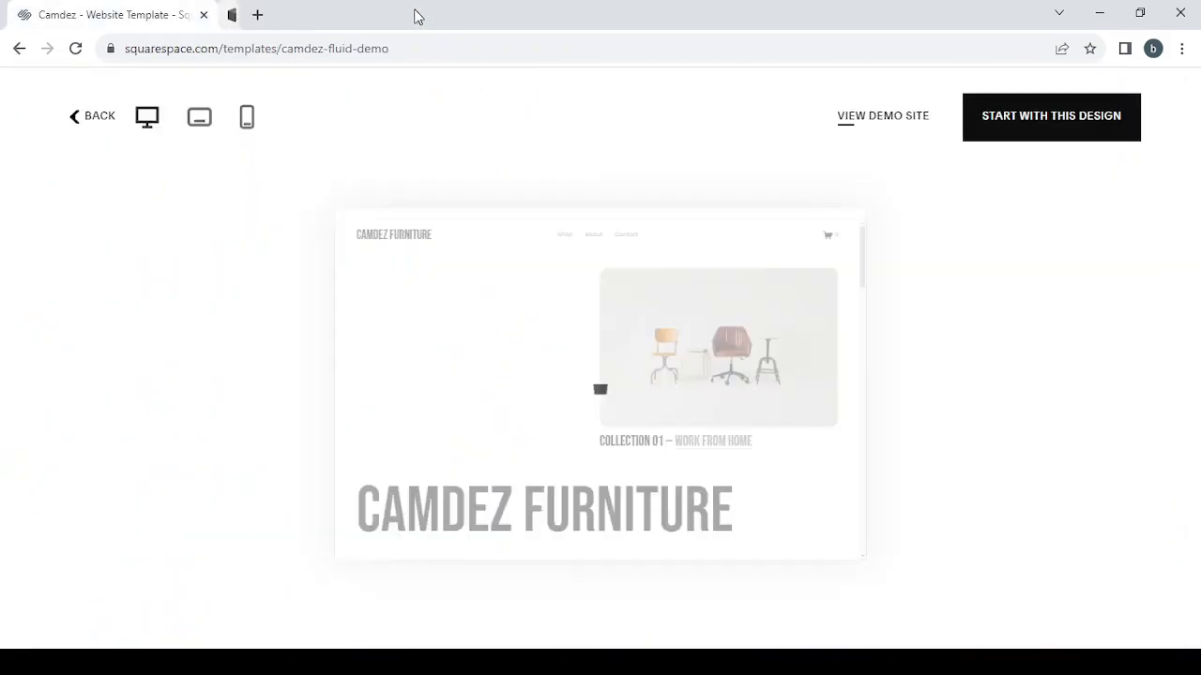
# Create a site from the Camdez design, titled "Home Office and Productivity Tools", and dismiss the rest of the welcome guide
pyautogui.click(1048, 136)
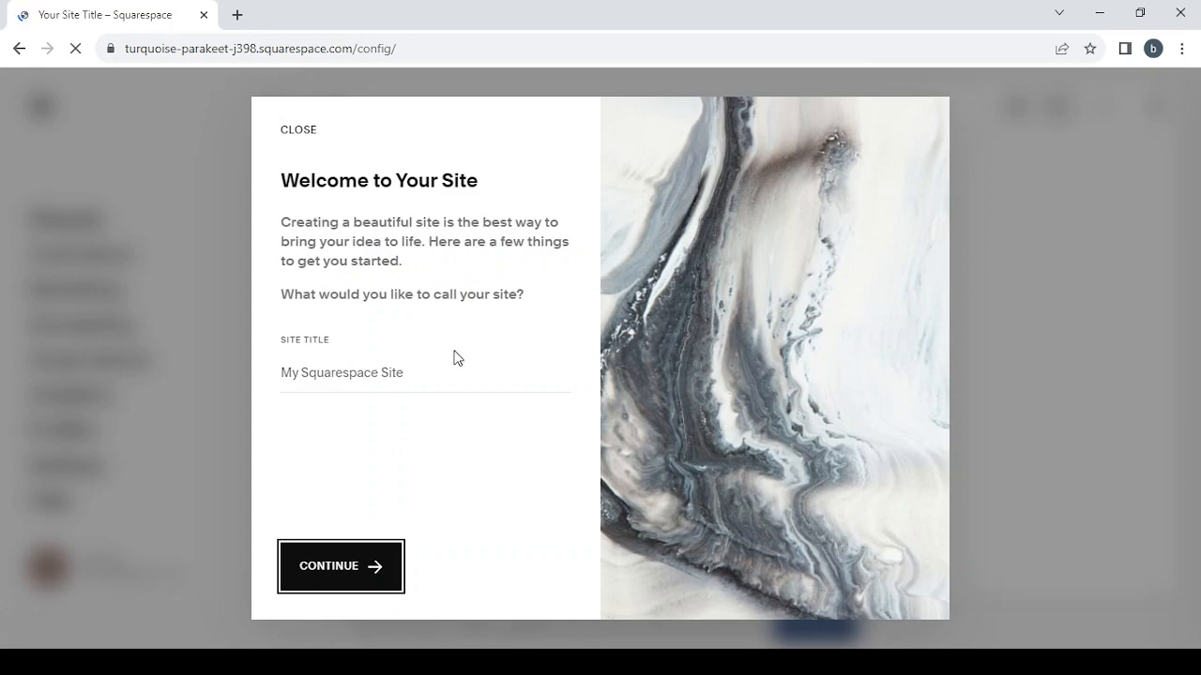
pyautogui.click(323, 365)
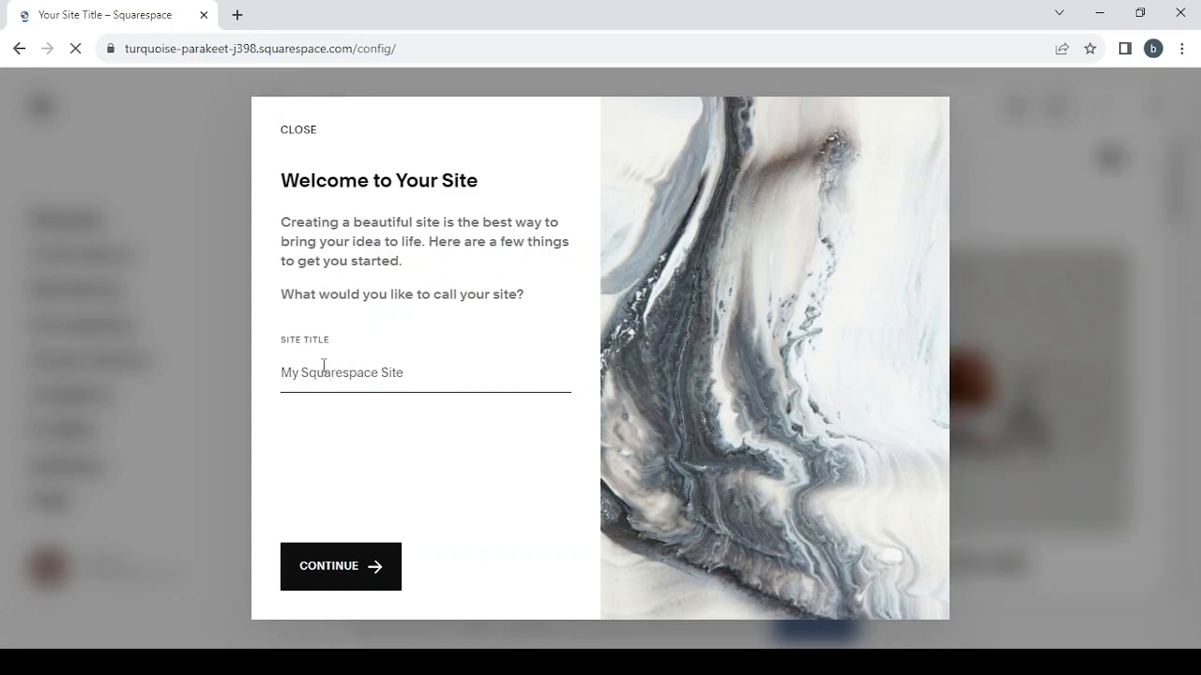
pyautogui.write('Home Office and Productivity Tools')
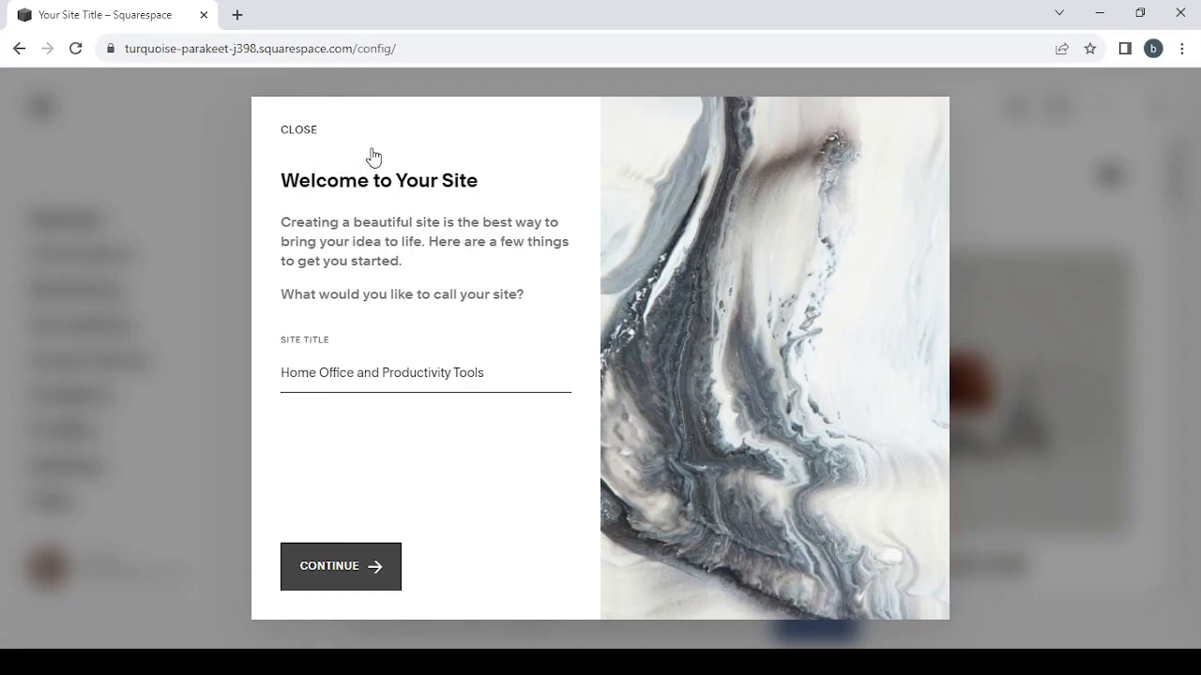
pyautogui.press('Return')
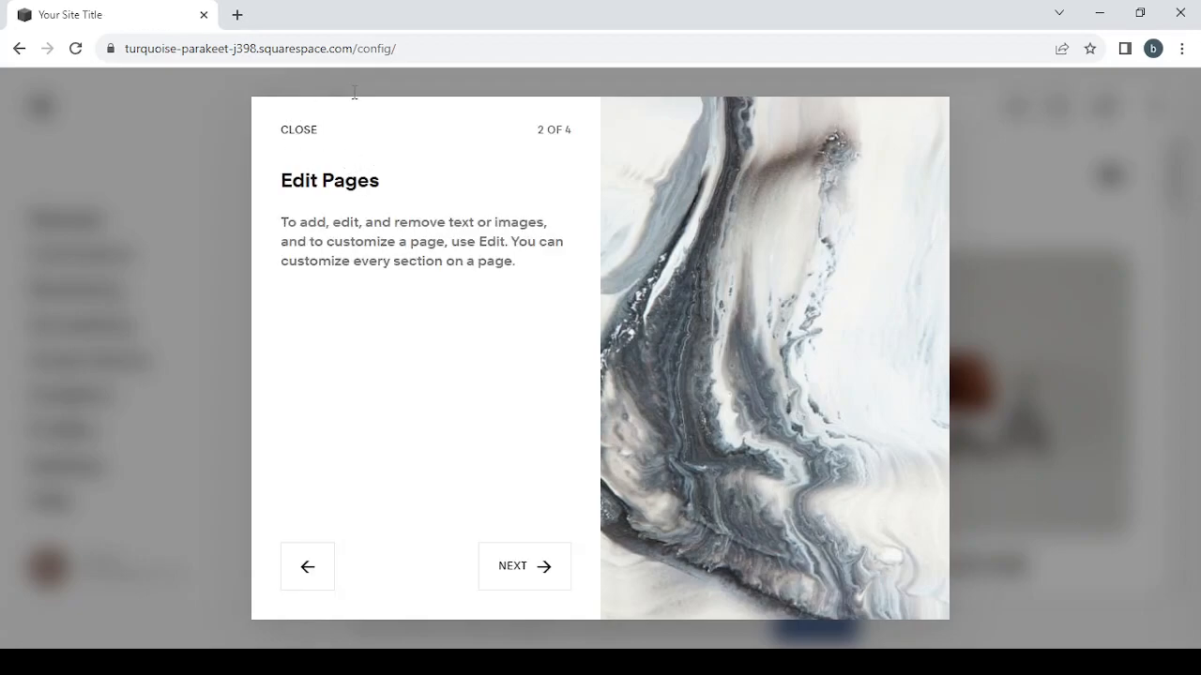
pyautogui.click(294, 134)
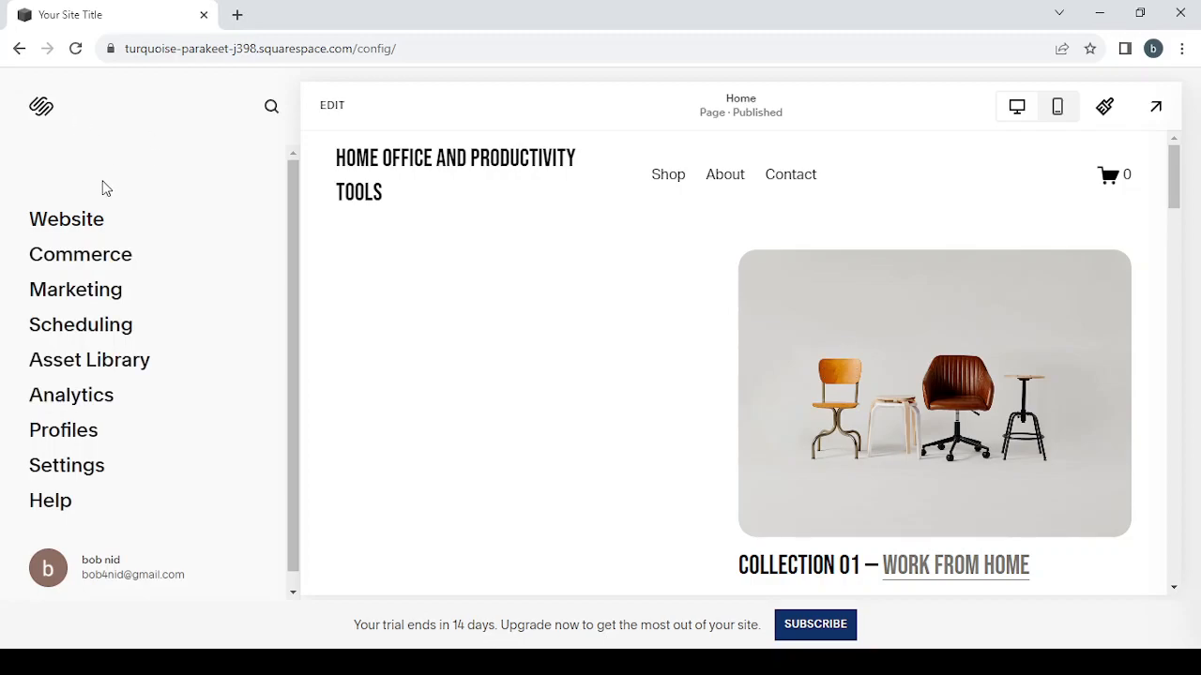
# Review the site's page list and the Commerce and Marketing sections, returning to the main menu
pyautogui.click(80, 228)
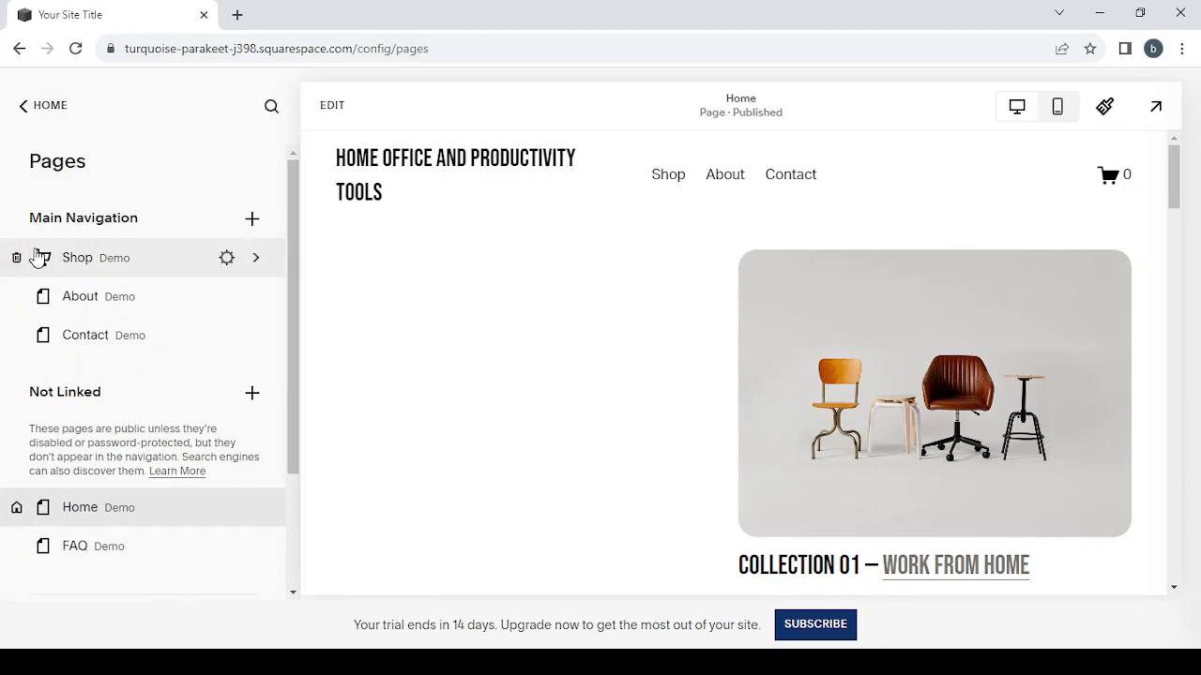
pyautogui.click(21, 111)
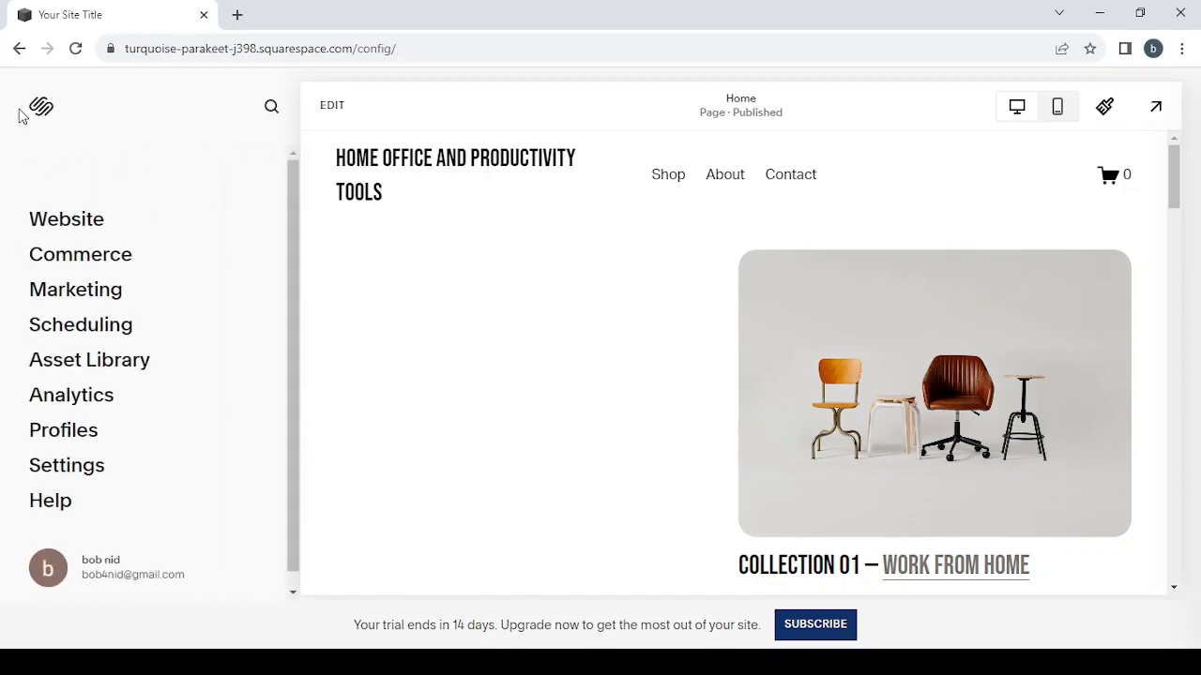
pyautogui.click(101, 269)
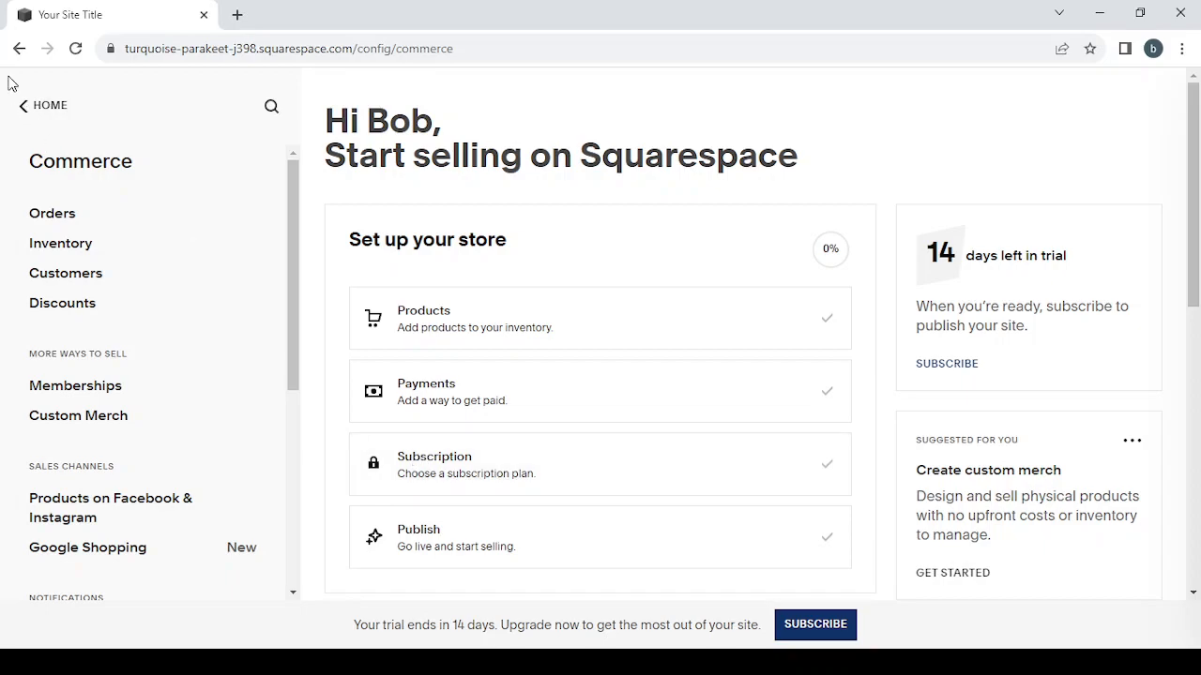
pyautogui.click(19, 111)
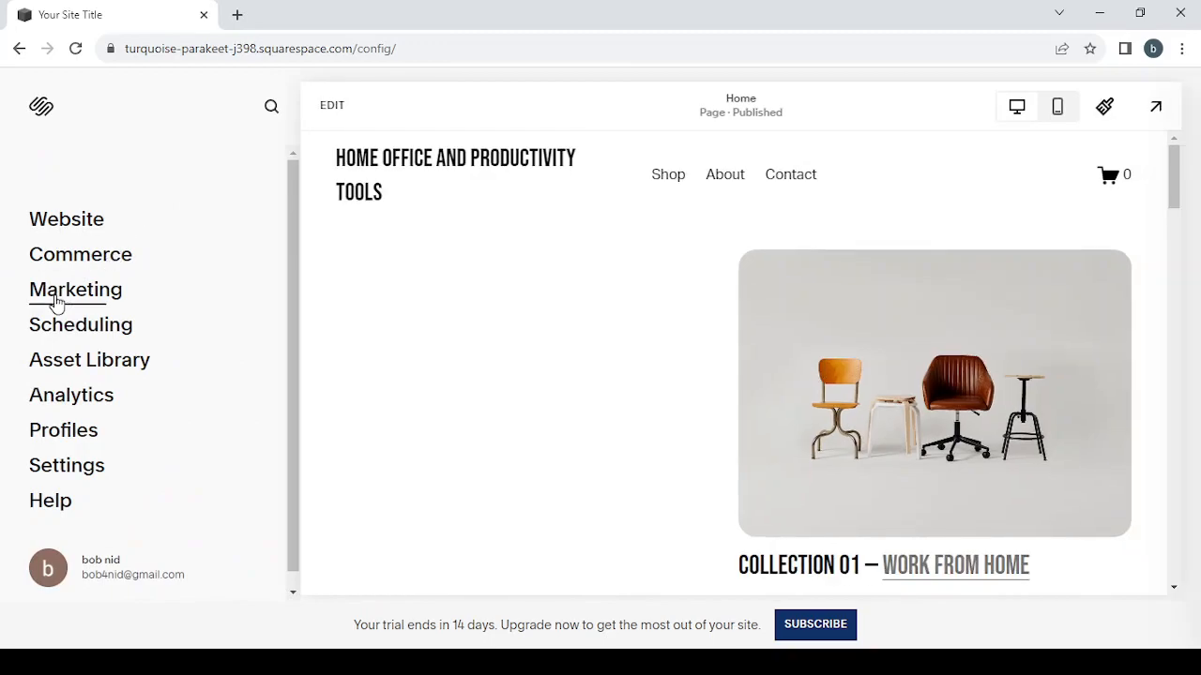
pyautogui.click(58, 298)
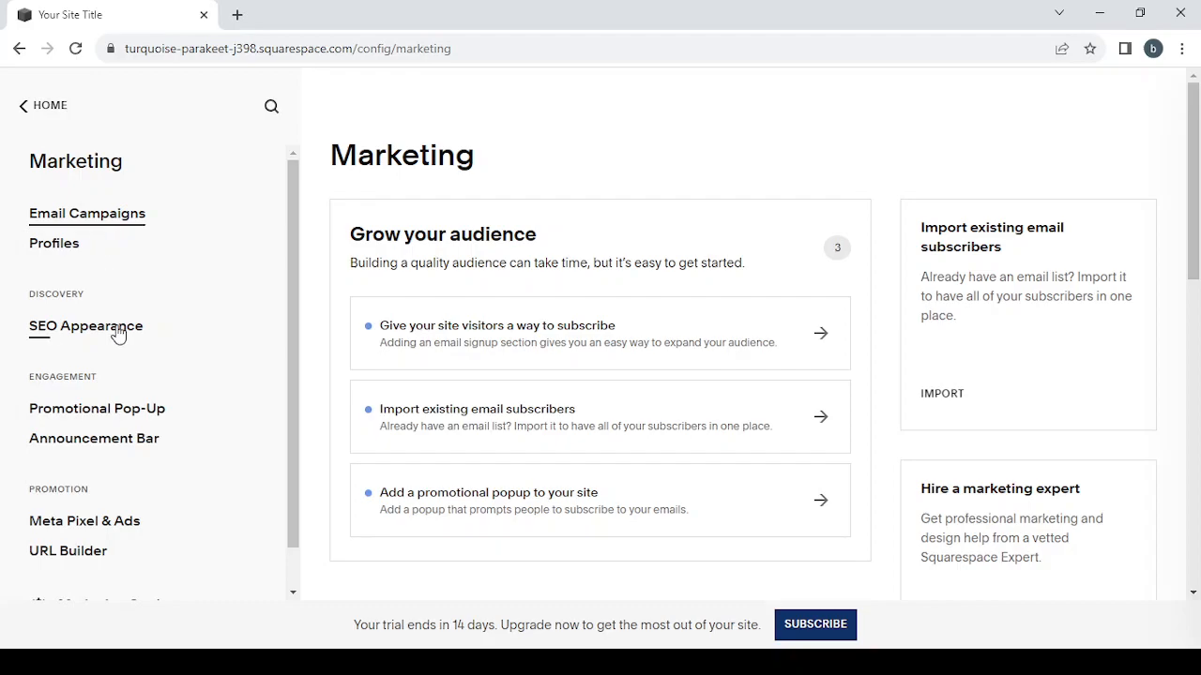
pyautogui.click(28, 109)
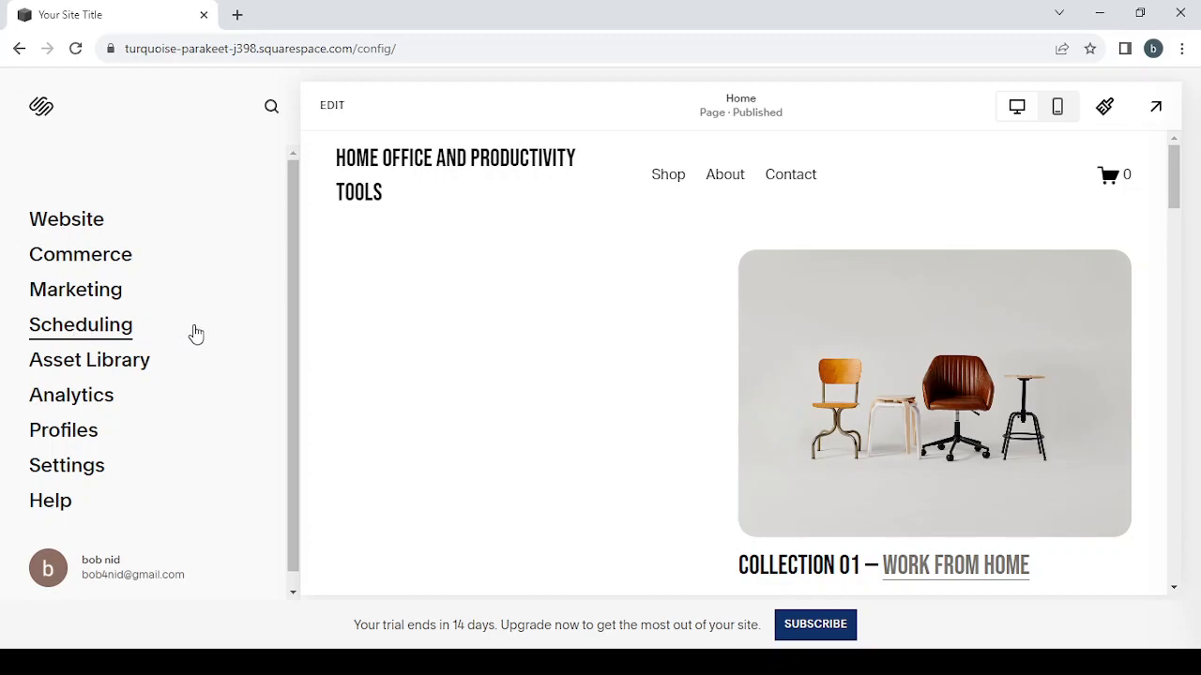
# Review the Asset Library files and the Analytics sales overview, returning to the main menu
pyautogui.scroll(-1, 195, 334)
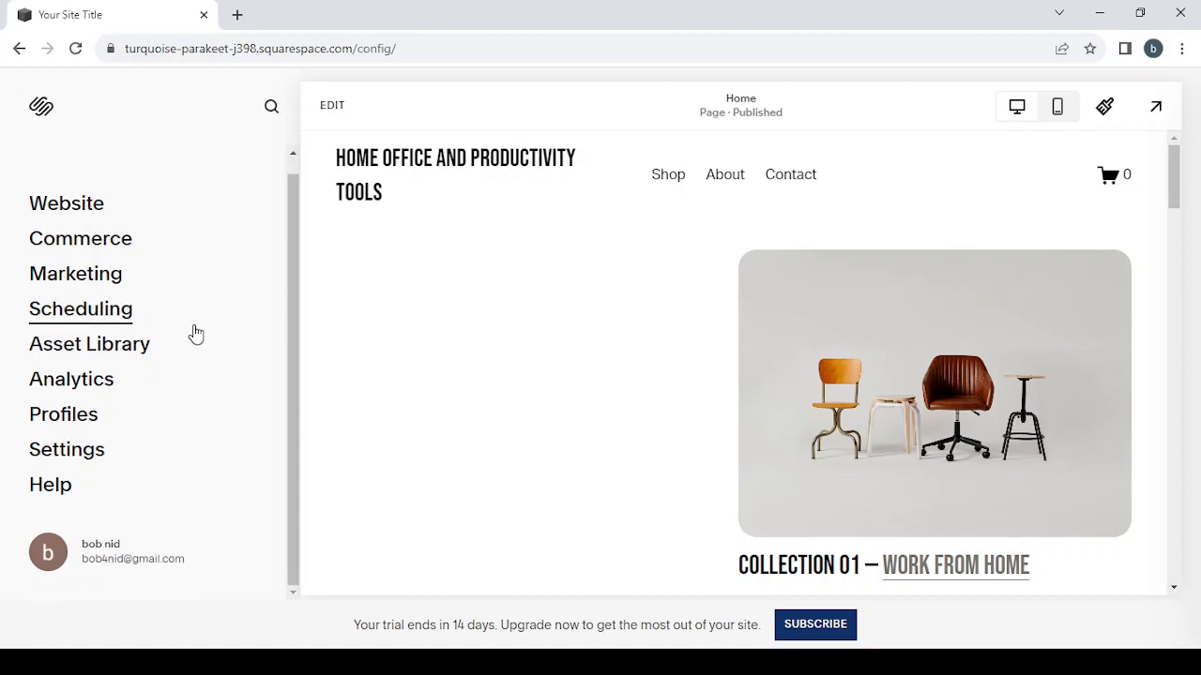
pyautogui.click(75, 357)
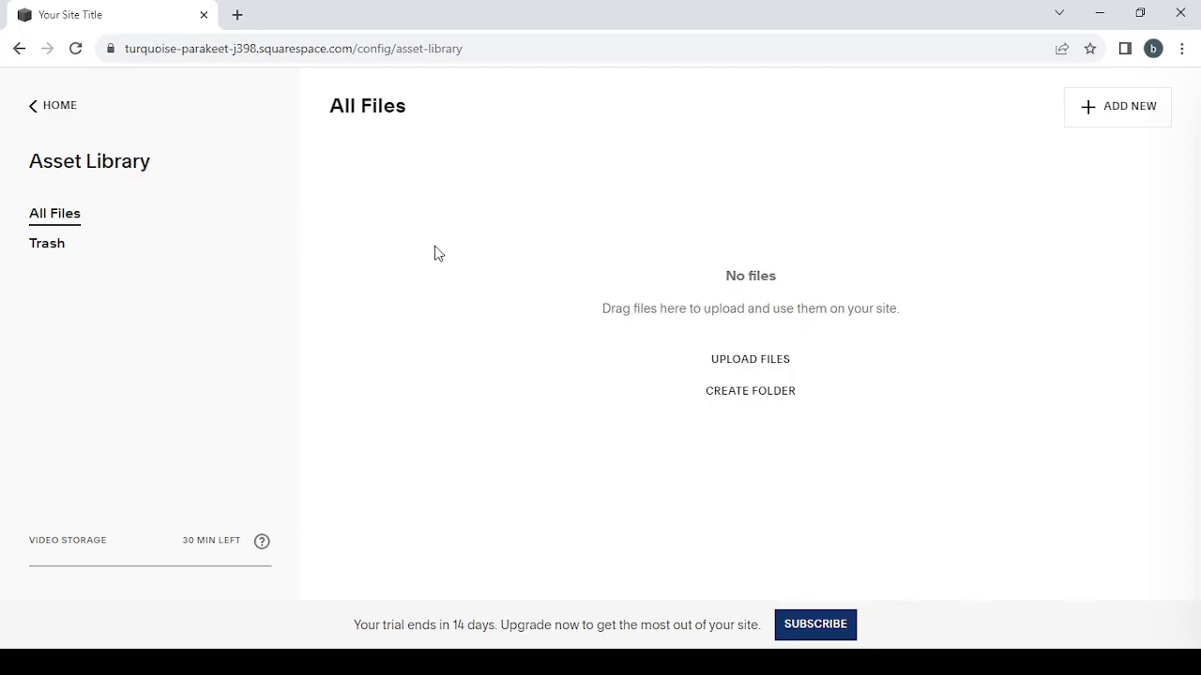
pyautogui.click(48, 117)
pyautogui.scroll(-1, 148, 354)
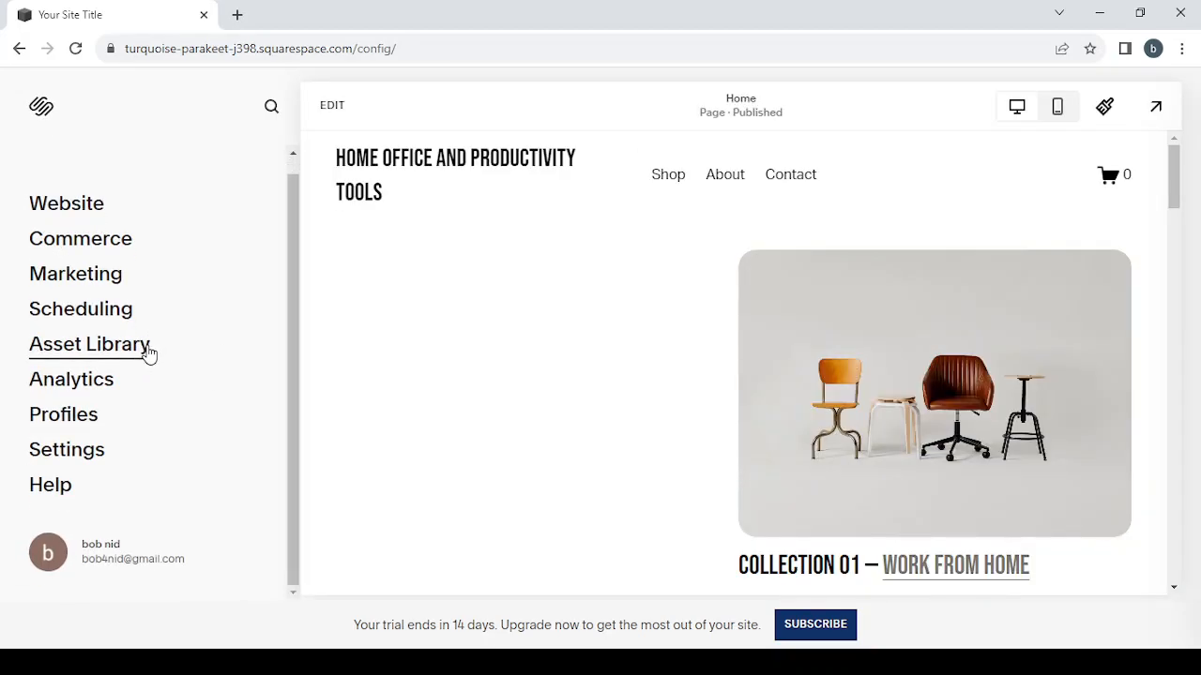
pyautogui.click(67, 388)
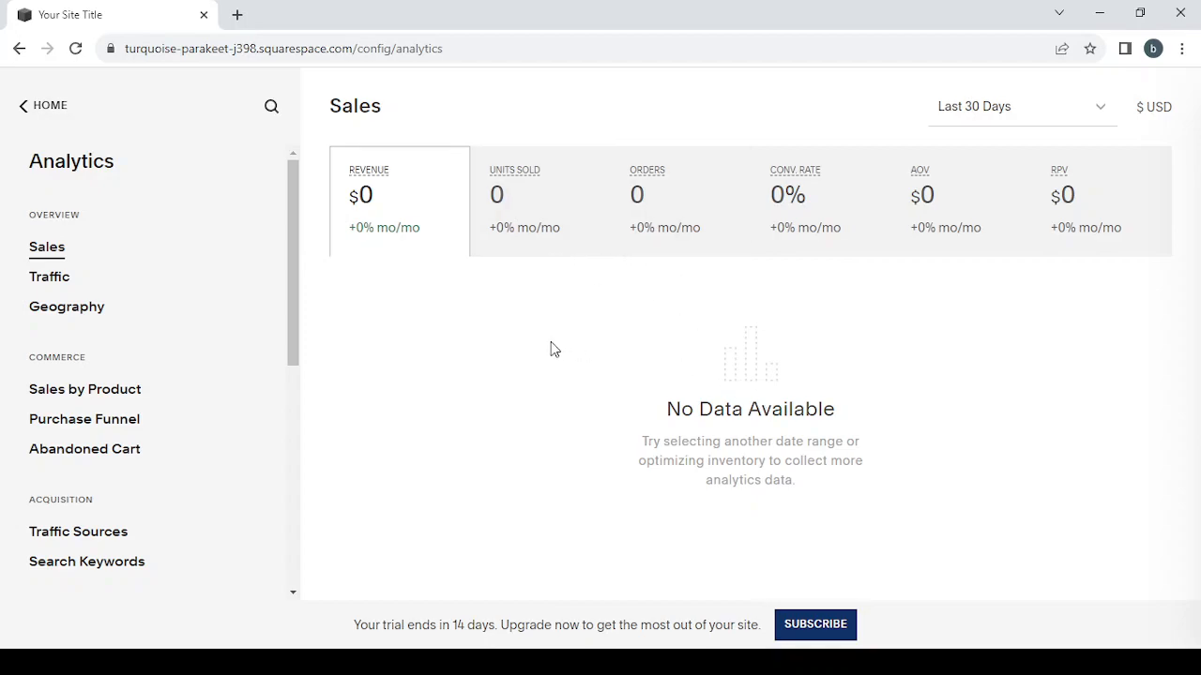
pyautogui.click(15, 106)
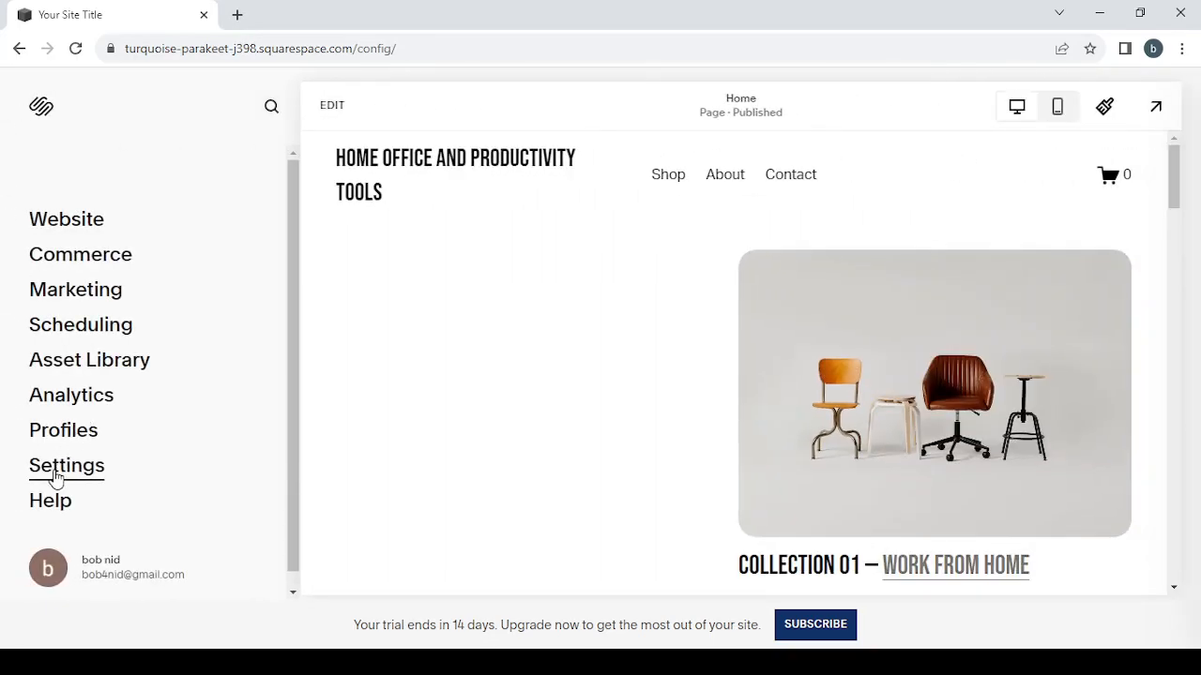
# Look through the site settings and open the store's payment processor options
pyautogui.click(55, 473)
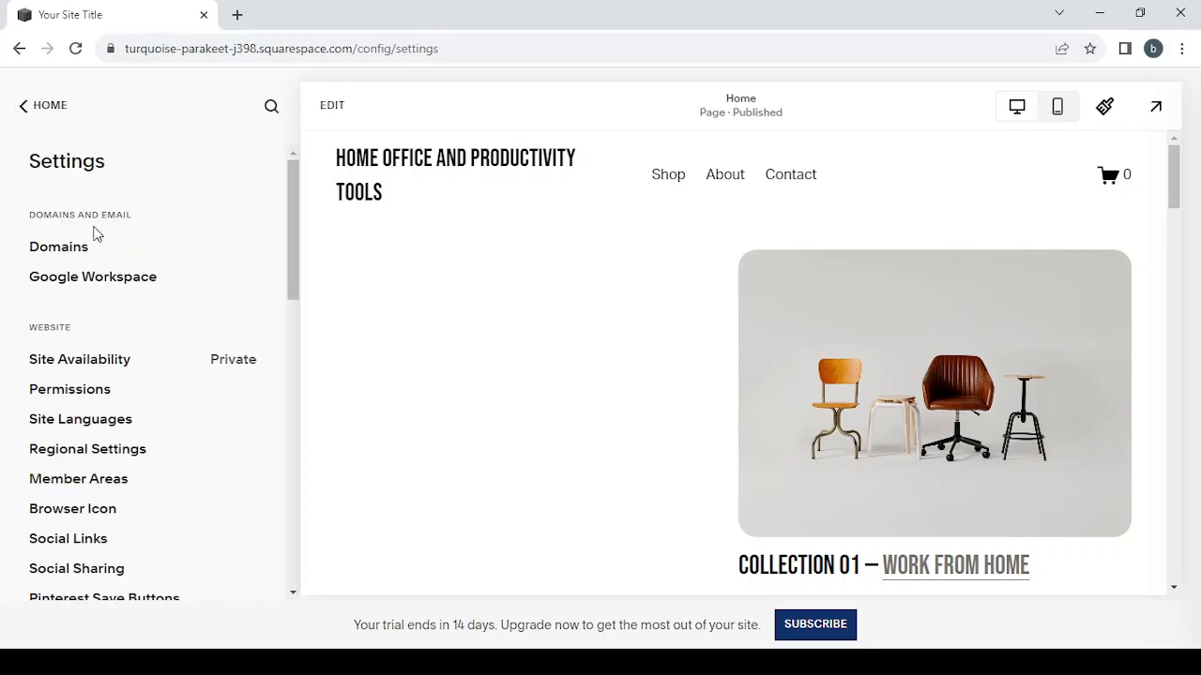
pyautogui.scroll(-2, 152, 287)
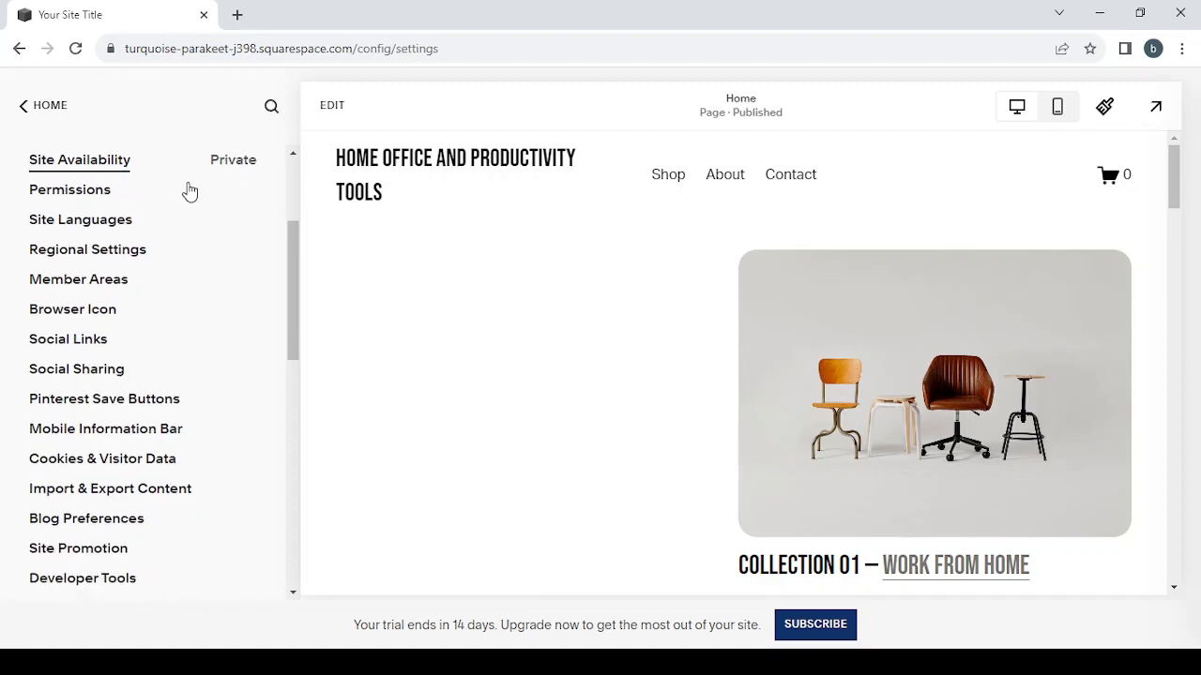
pyautogui.scroll(-1, 188, 191)
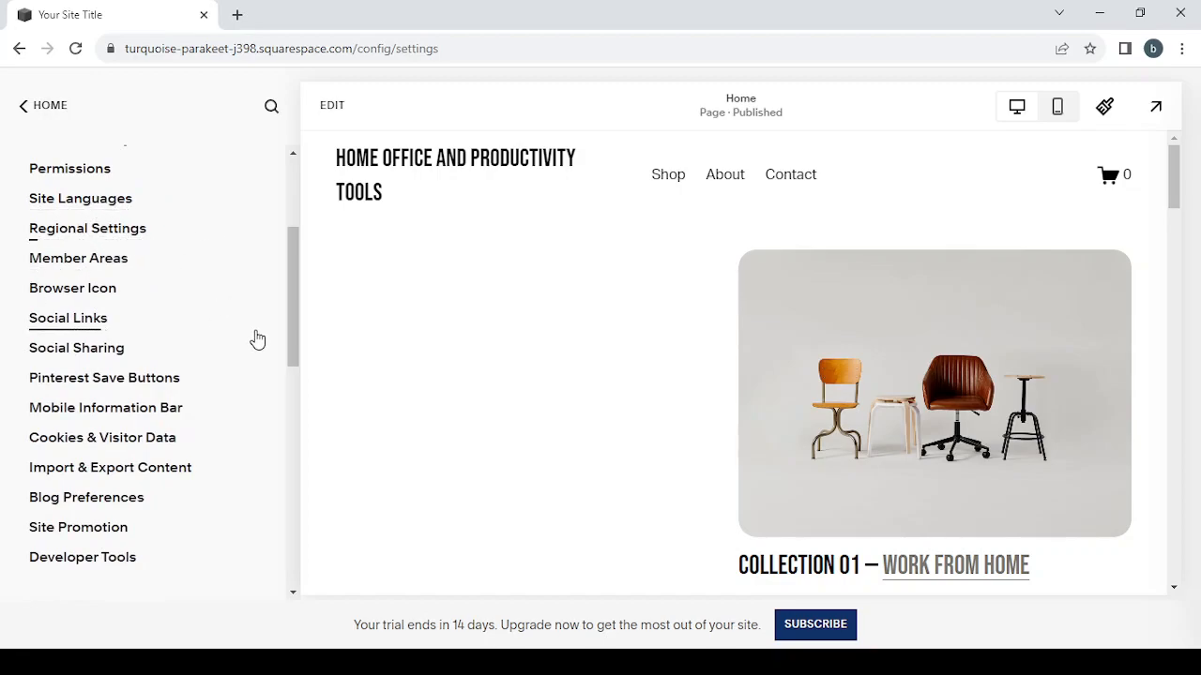
pyautogui.scroll(-3, 256, 338)
pyautogui.click(103, 385)
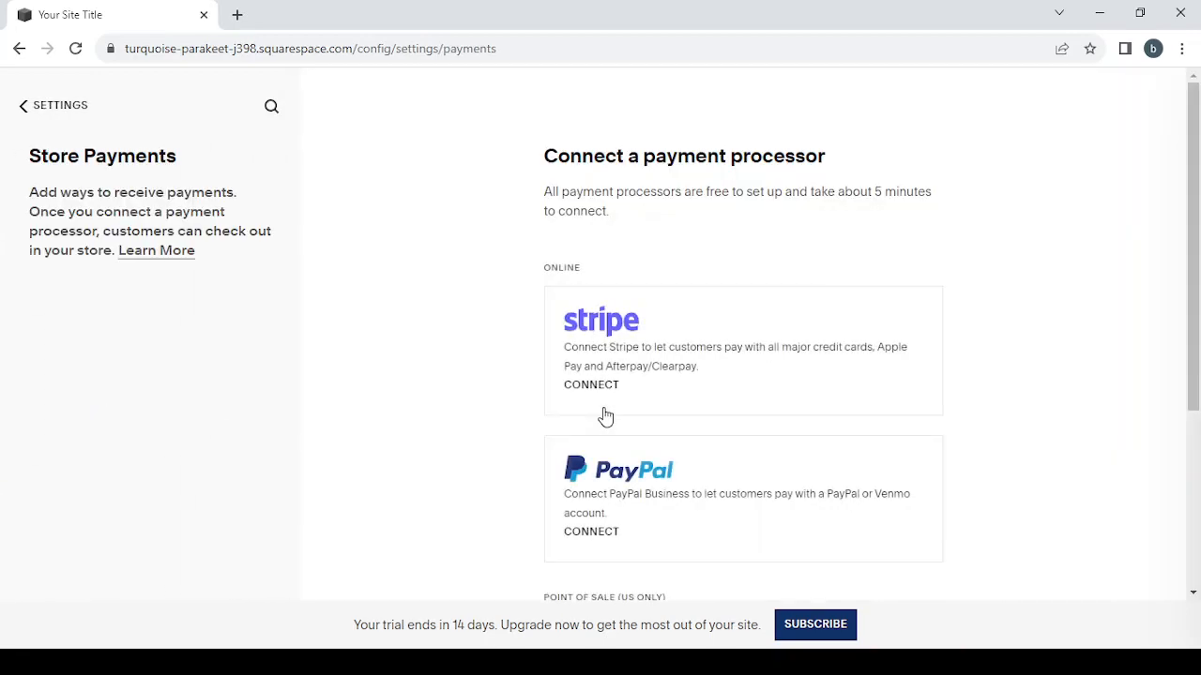
# Review the available payment processors and the store currency setting, then return to the site settings
pyautogui.scroll(-1, 605, 417)
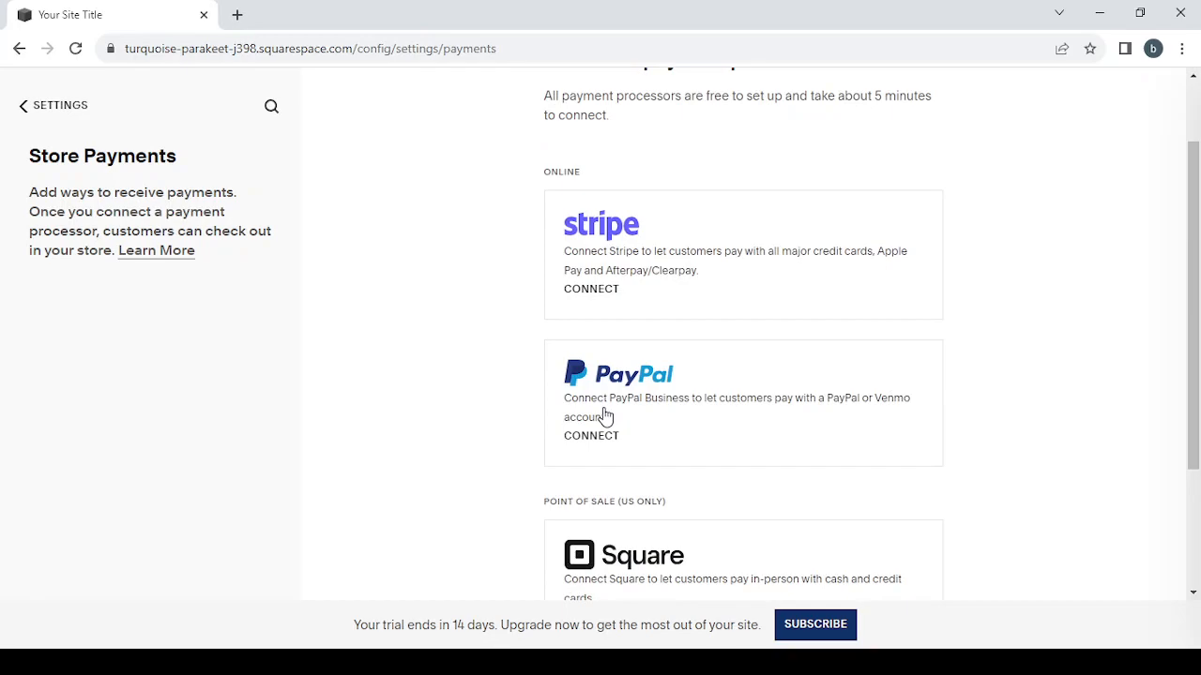
pyautogui.scroll(-2, 605, 416)
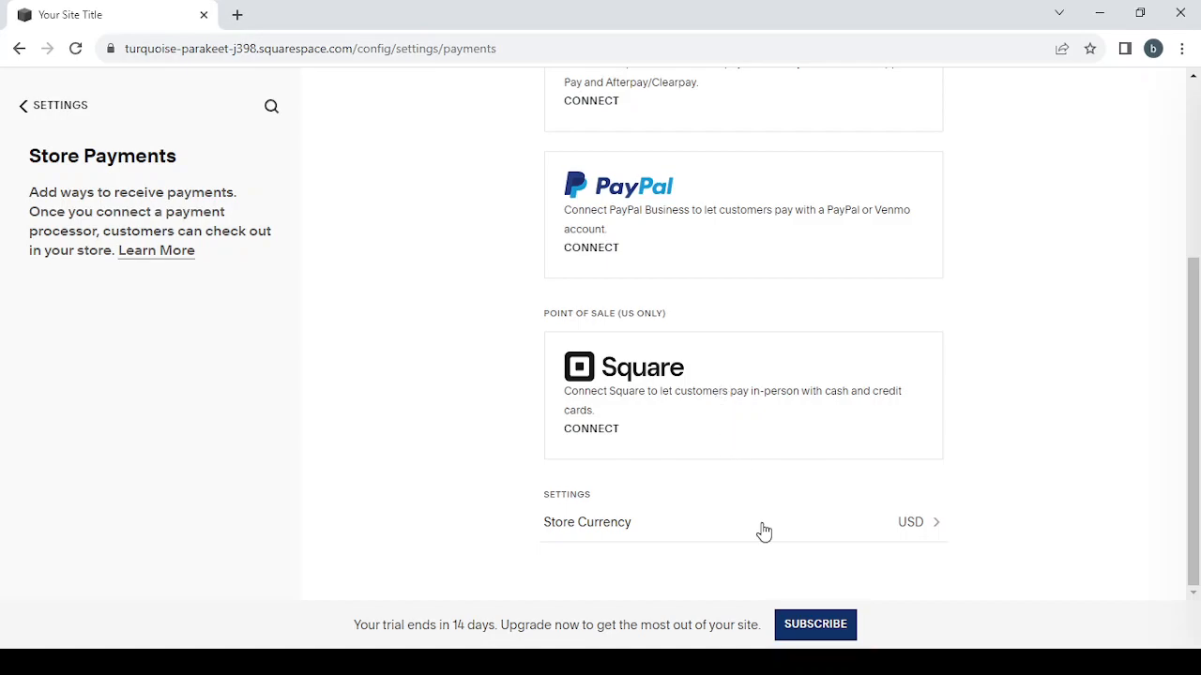
pyautogui.click(24, 106)
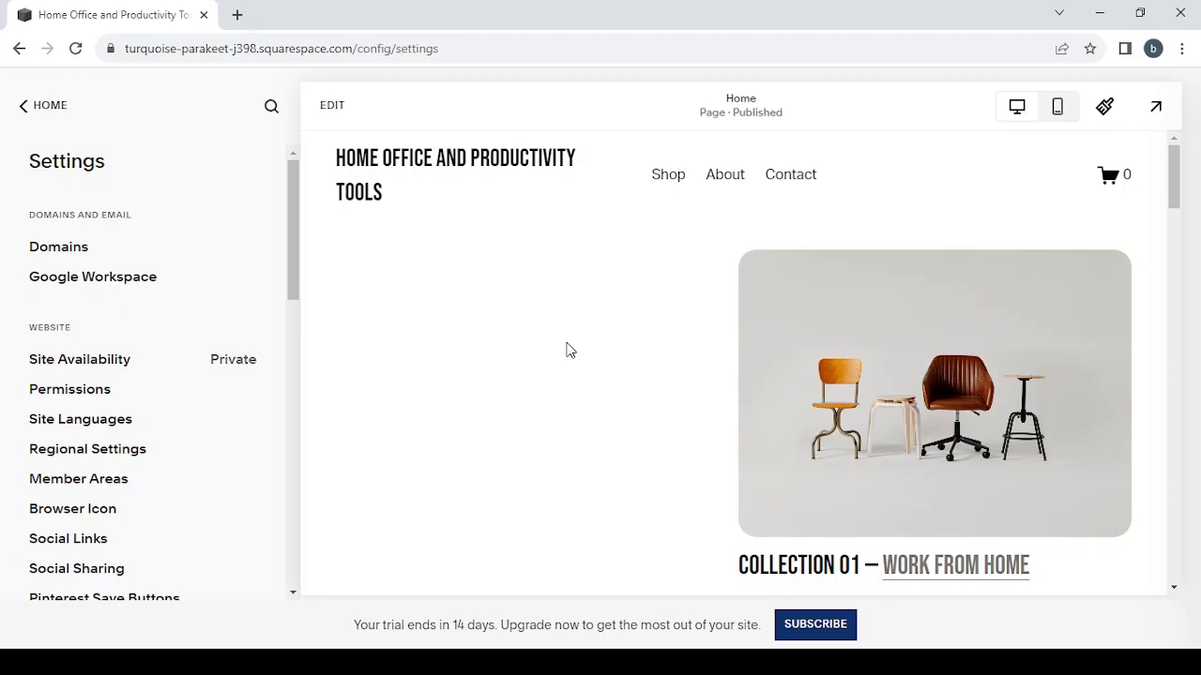
# Start editing the Home page and open the editing options of its first section
pyautogui.doubleClick(567, 343)
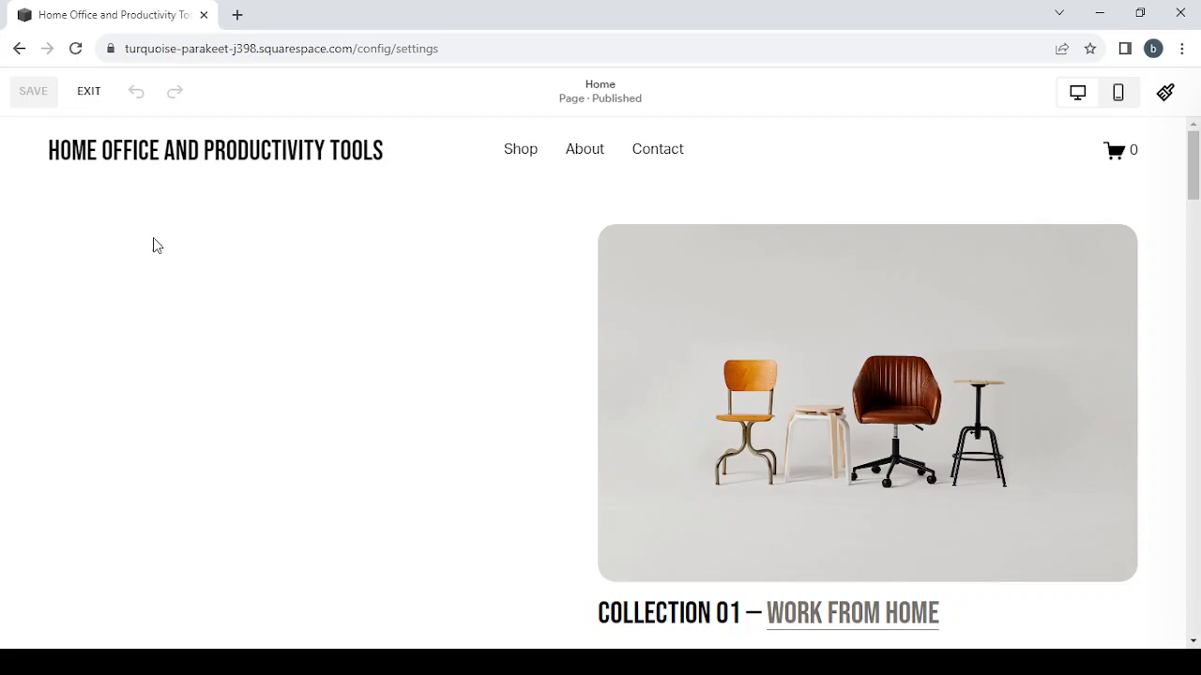
pyautogui.click(719, 316)
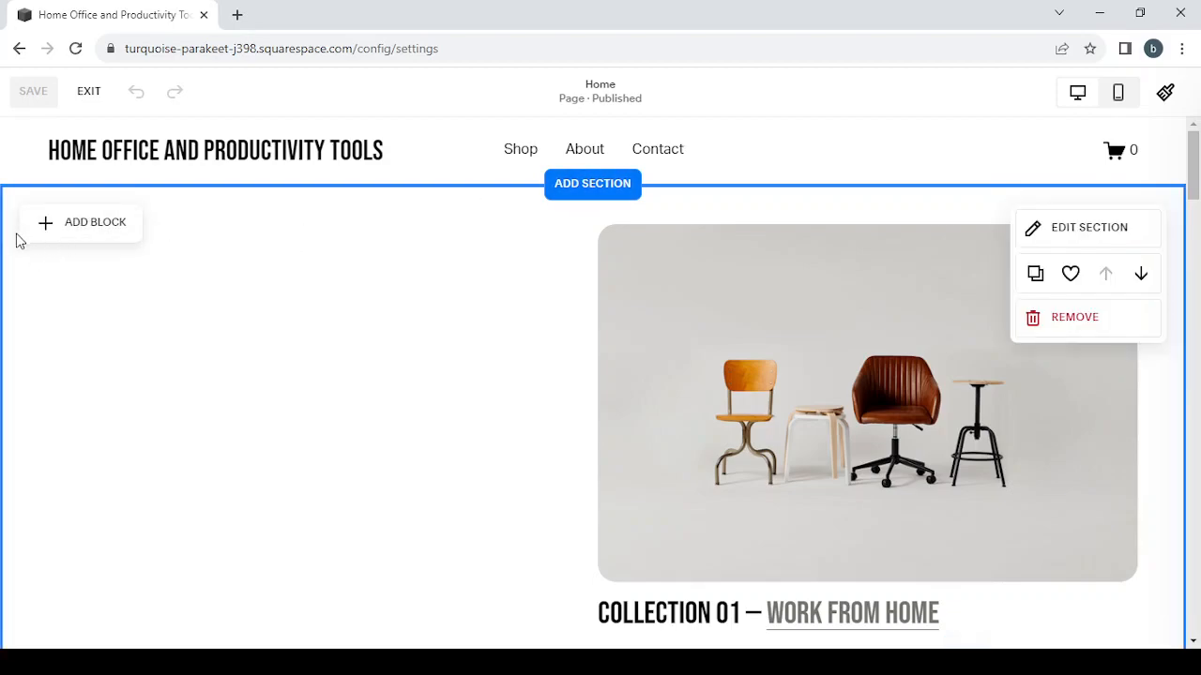
pyautogui.click(1074, 243)
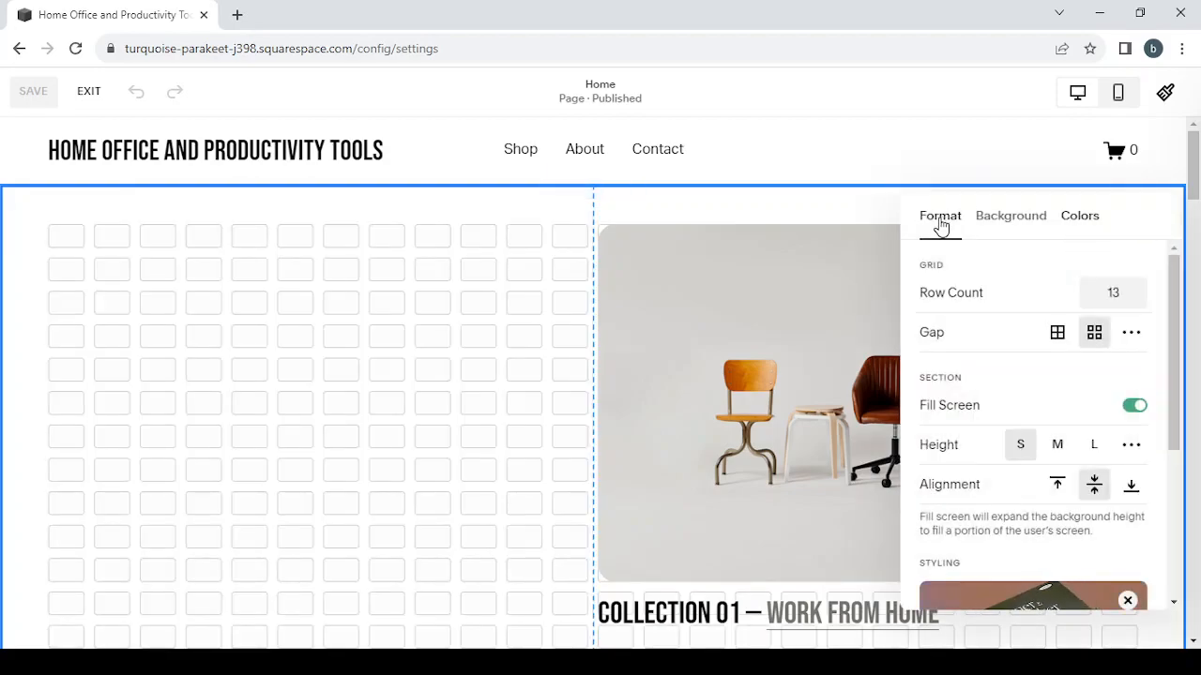
# Look through the section's background choices, color themes and format options, down to the divider setting
pyautogui.click(1005, 229)
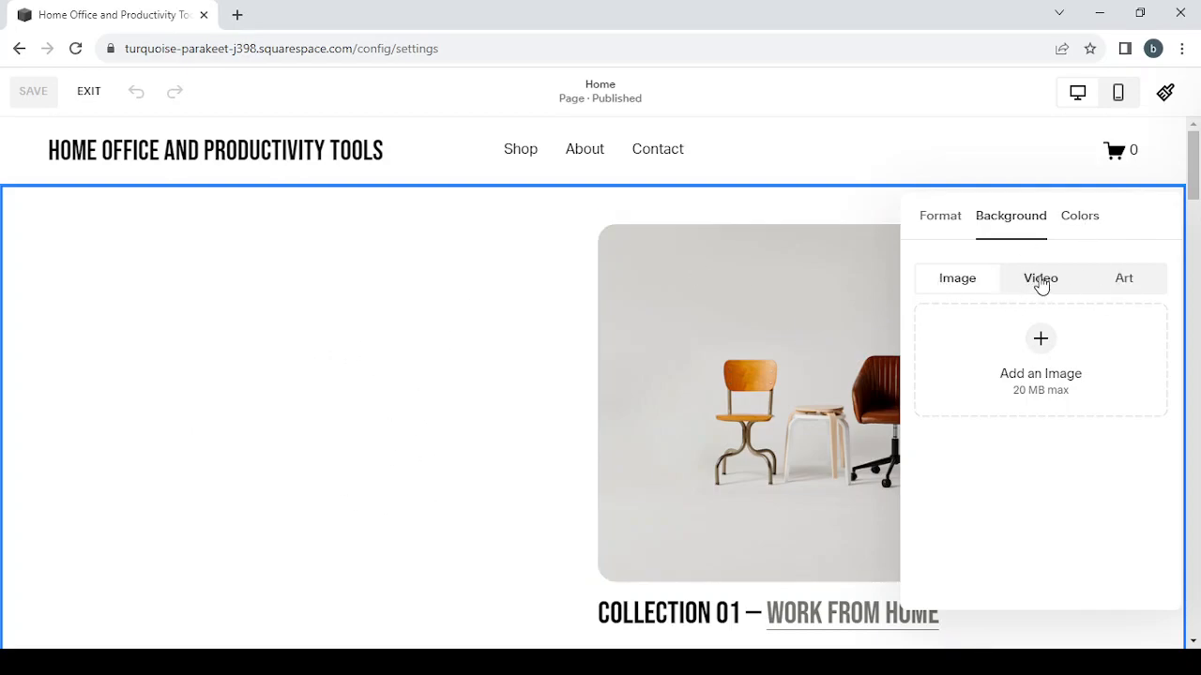
pyautogui.click(1093, 229)
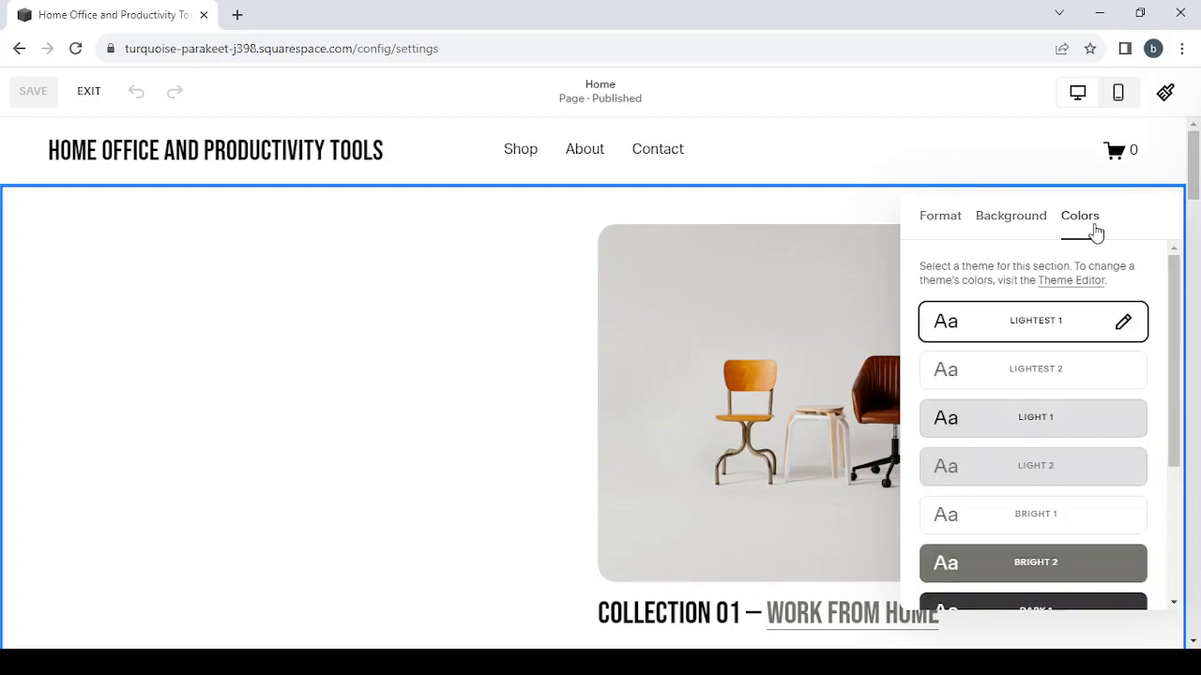
pyautogui.scroll(-2, 1013, 392)
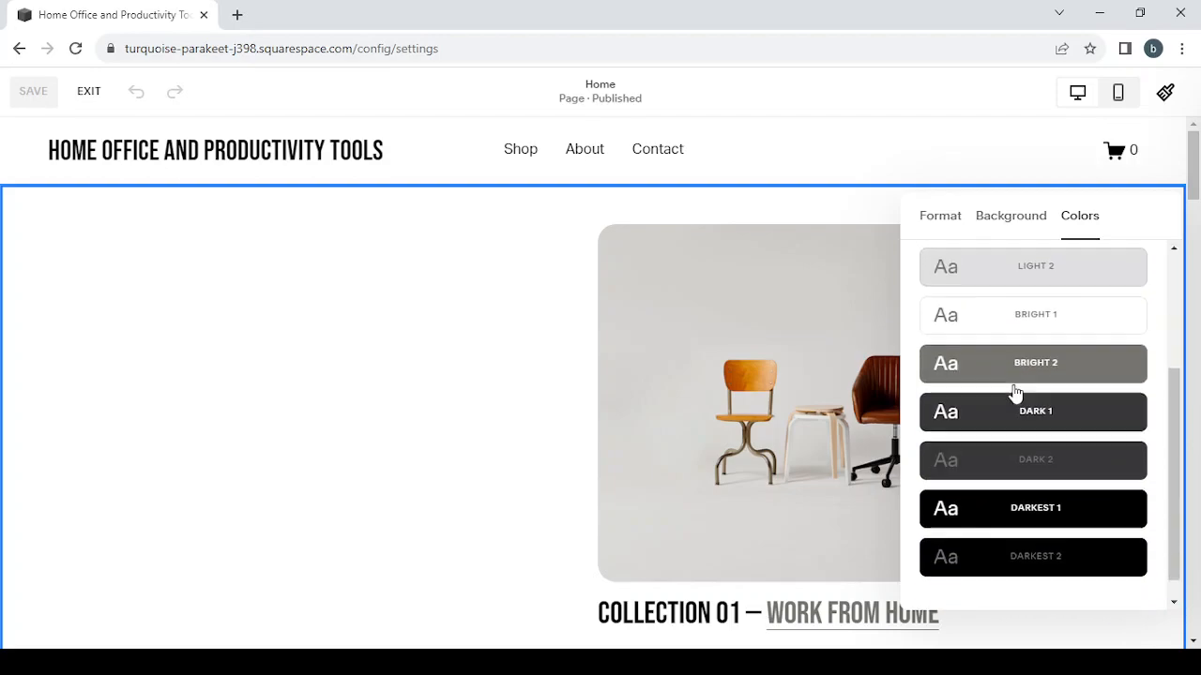
pyautogui.scroll(3, 1013, 392)
pyautogui.scroll(-3, 1013, 392)
pyautogui.scroll(3, 1013, 394)
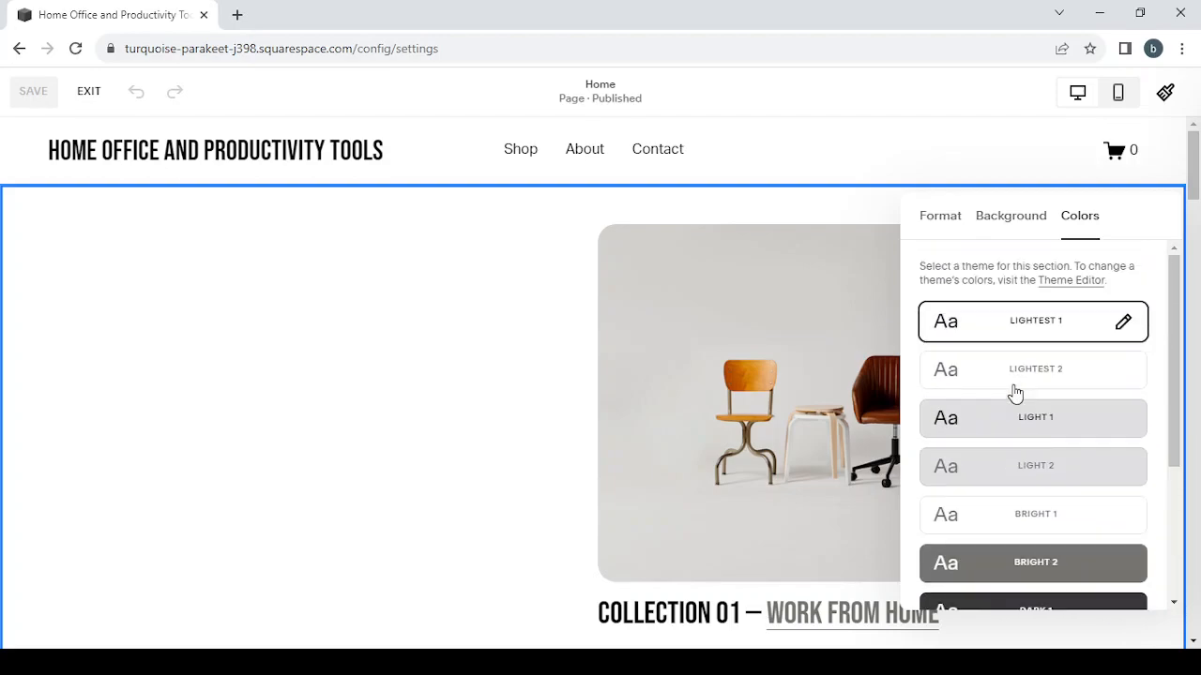
pyautogui.click(941, 226)
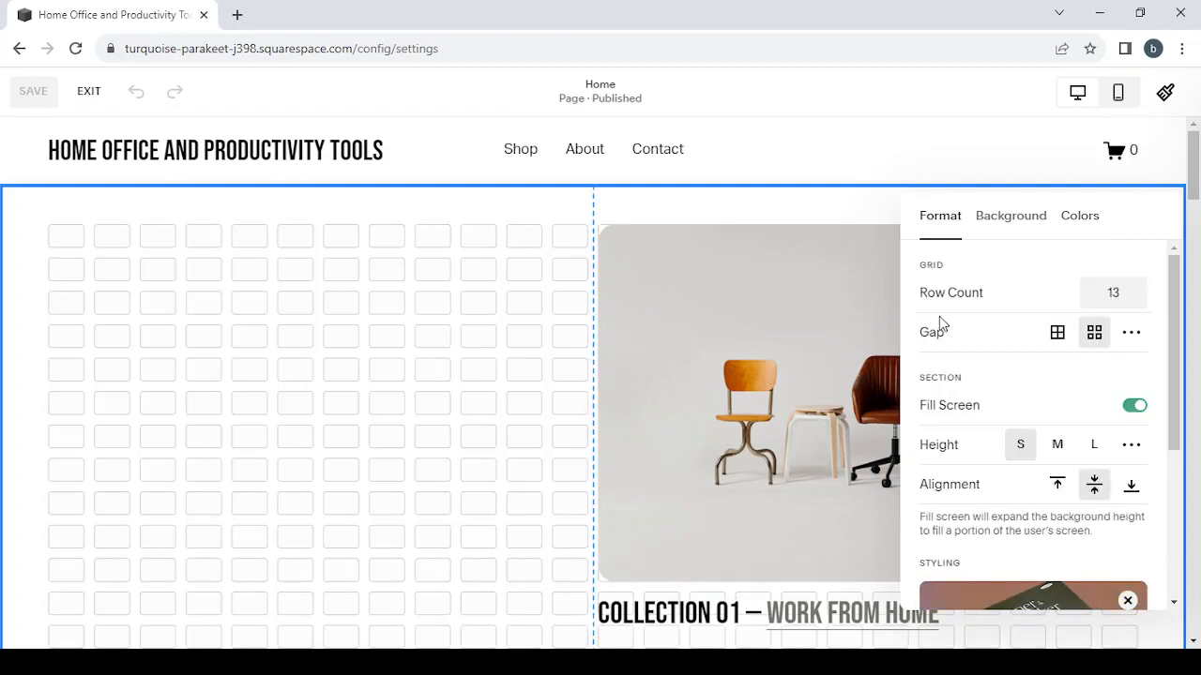
pyautogui.scroll(-1, 999, 380)
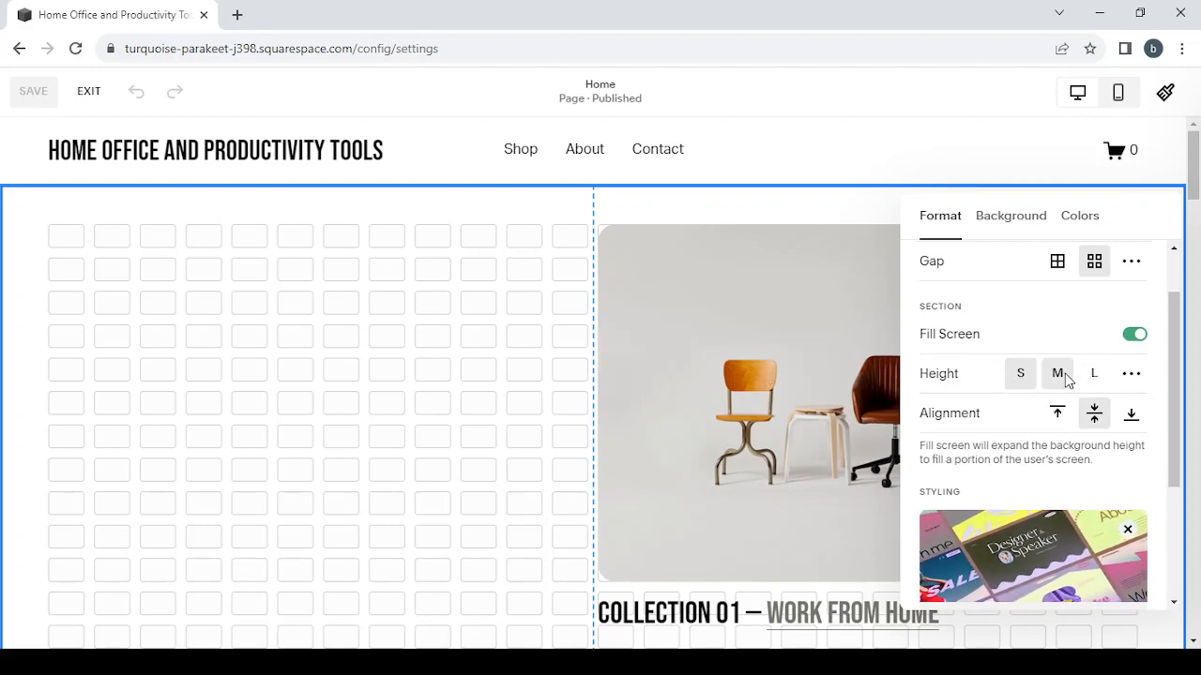
pyautogui.scroll(-2, 985, 482)
pyautogui.scroll(1, 1034, 354)
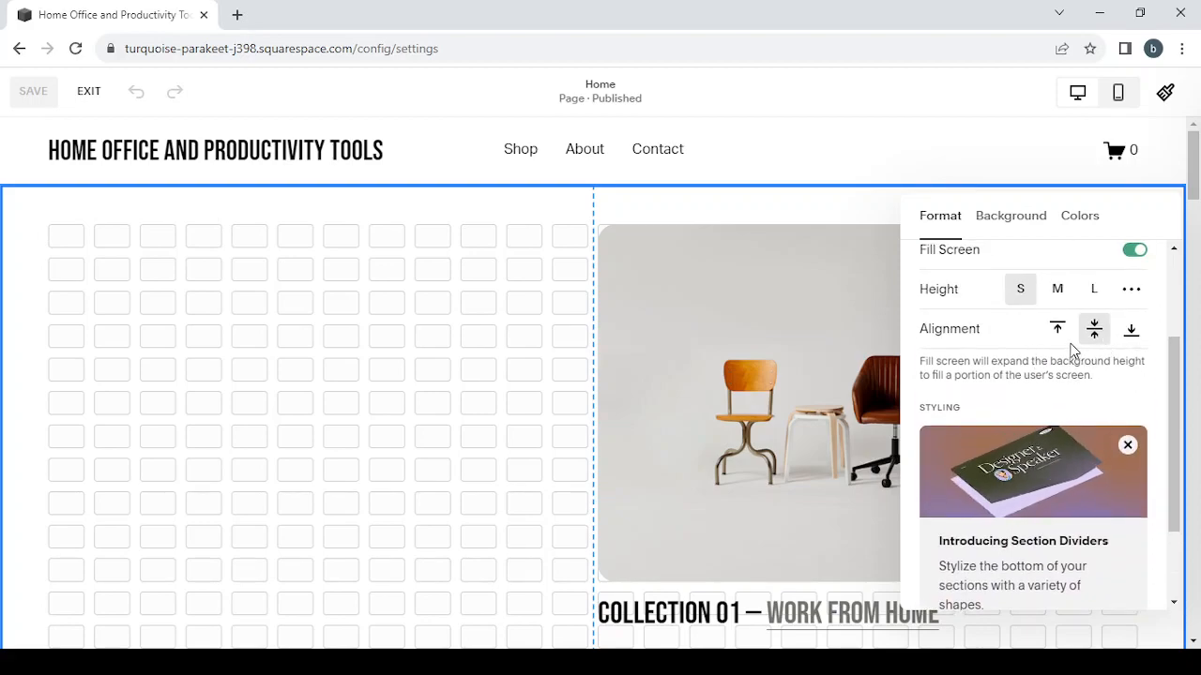
pyautogui.scroll(-2, 1021, 357)
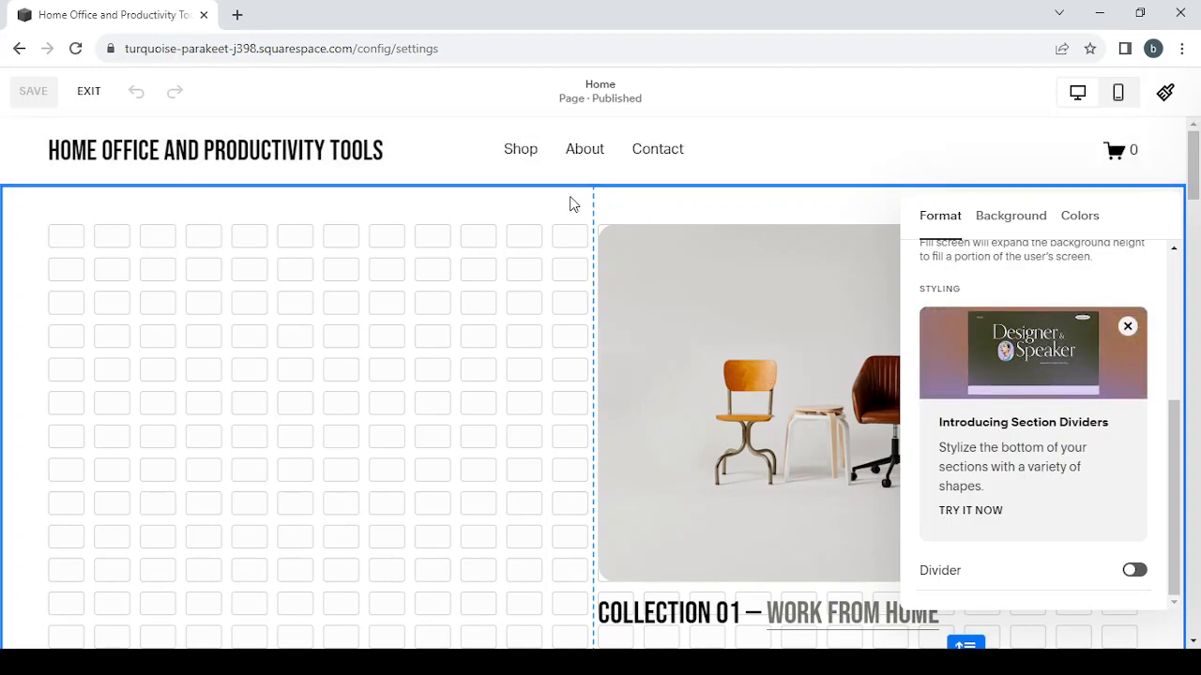
# Open the site header's editing options, review the global settings and close them
pyautogui.click(628, 162)
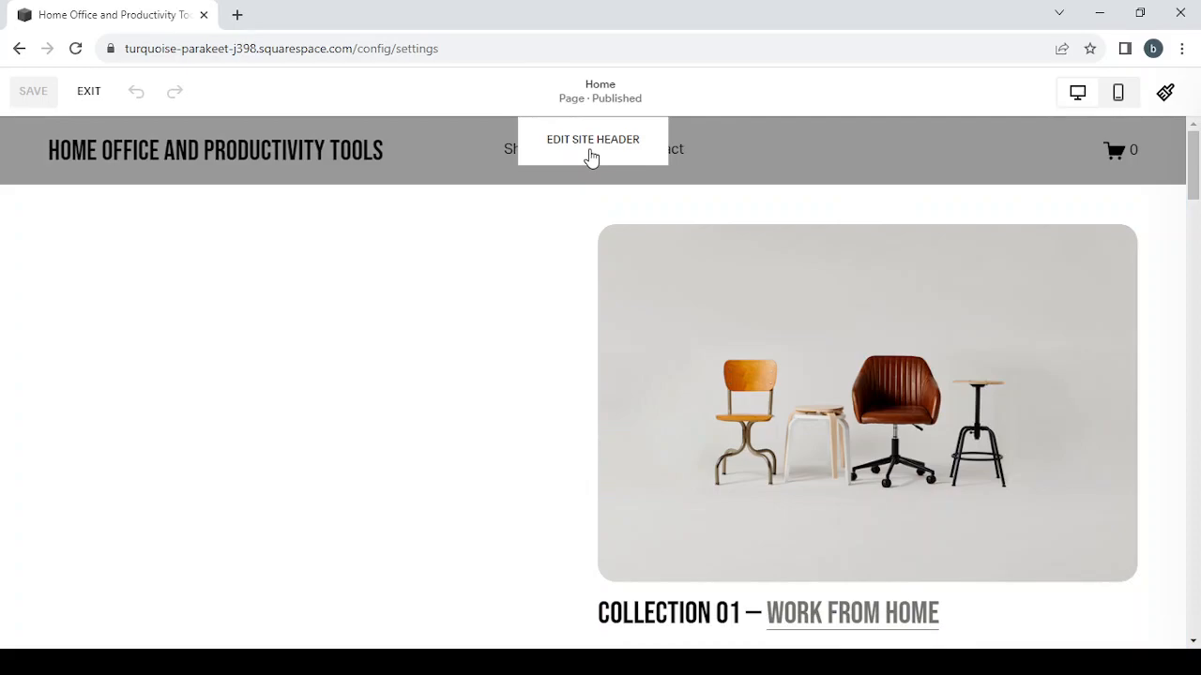
pyautogui.click(591, 154)
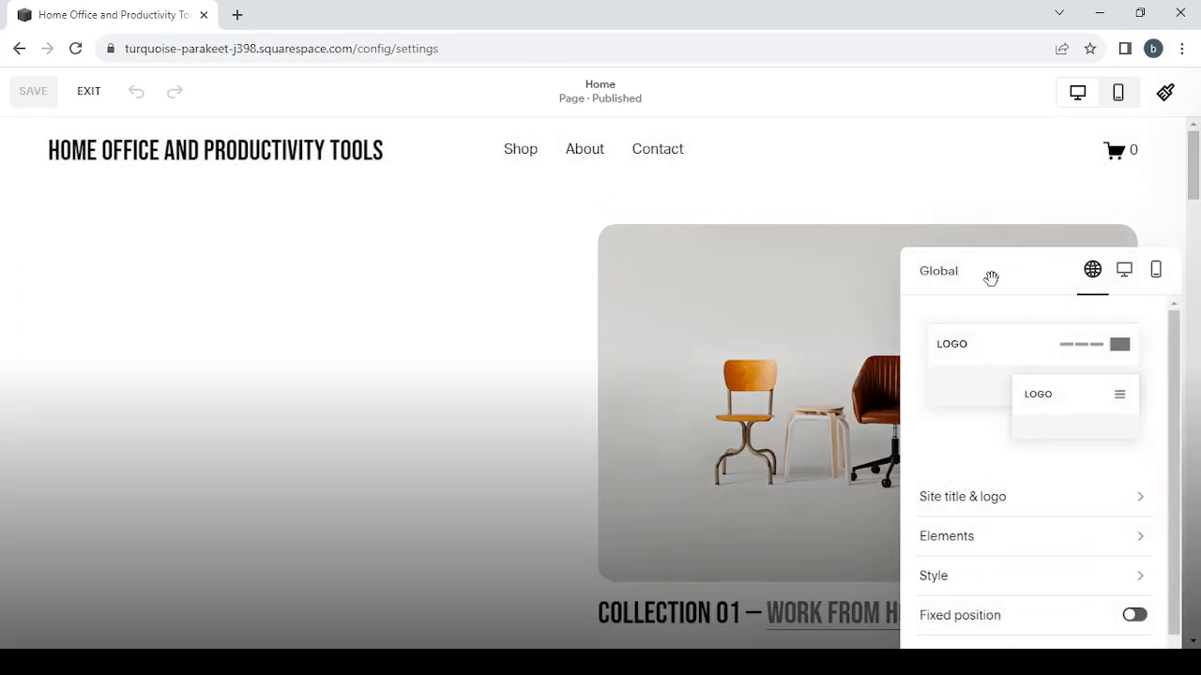
pyautogui.scroll(-1, 1023, 398)
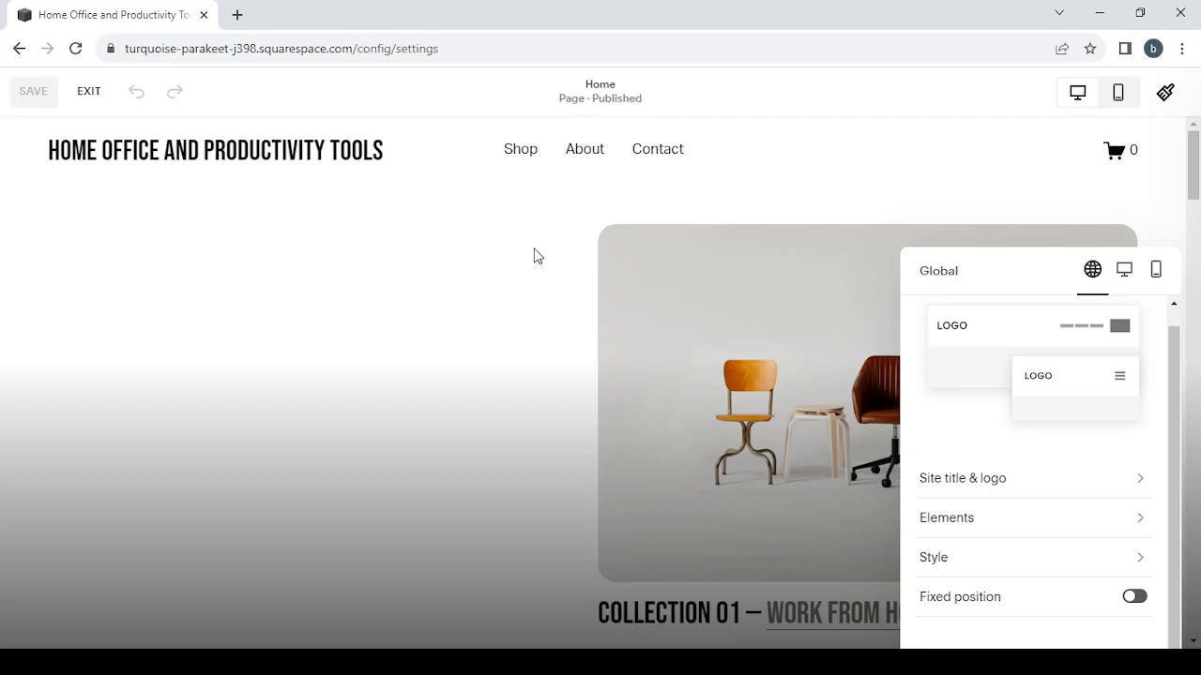
pyautogui.click(512, 410)
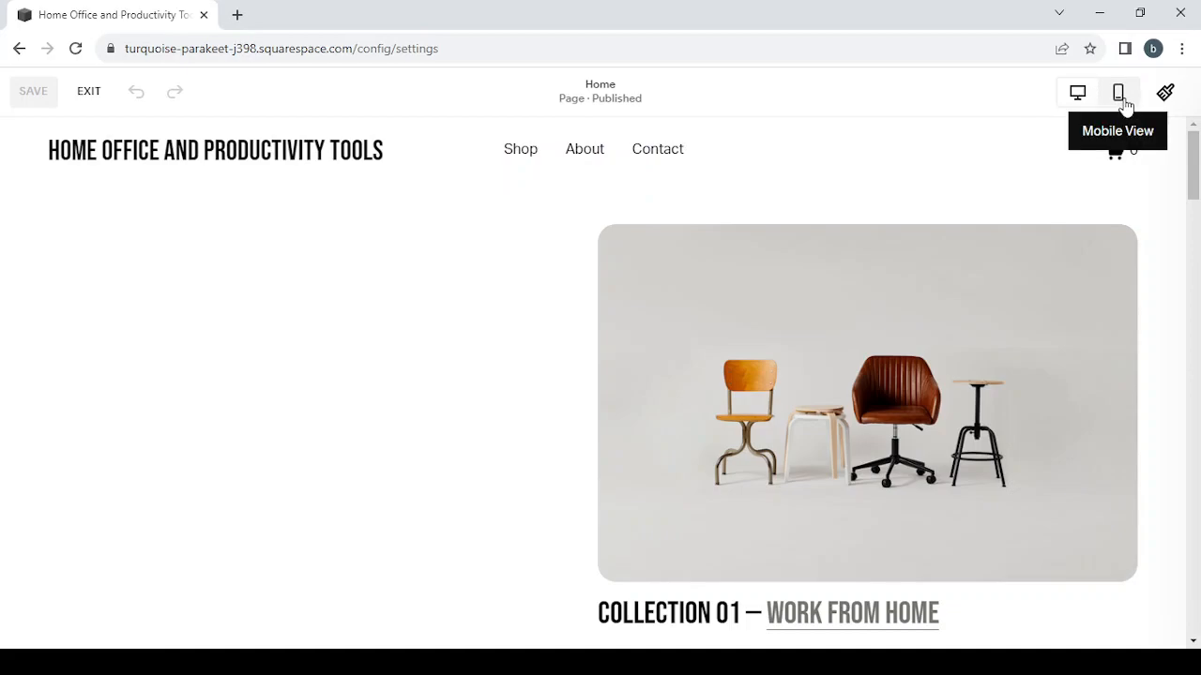
# Switch the Home page to the mobile view and review its sections down to the Kenmore Chair text
pyautogui.click(1124, 103)
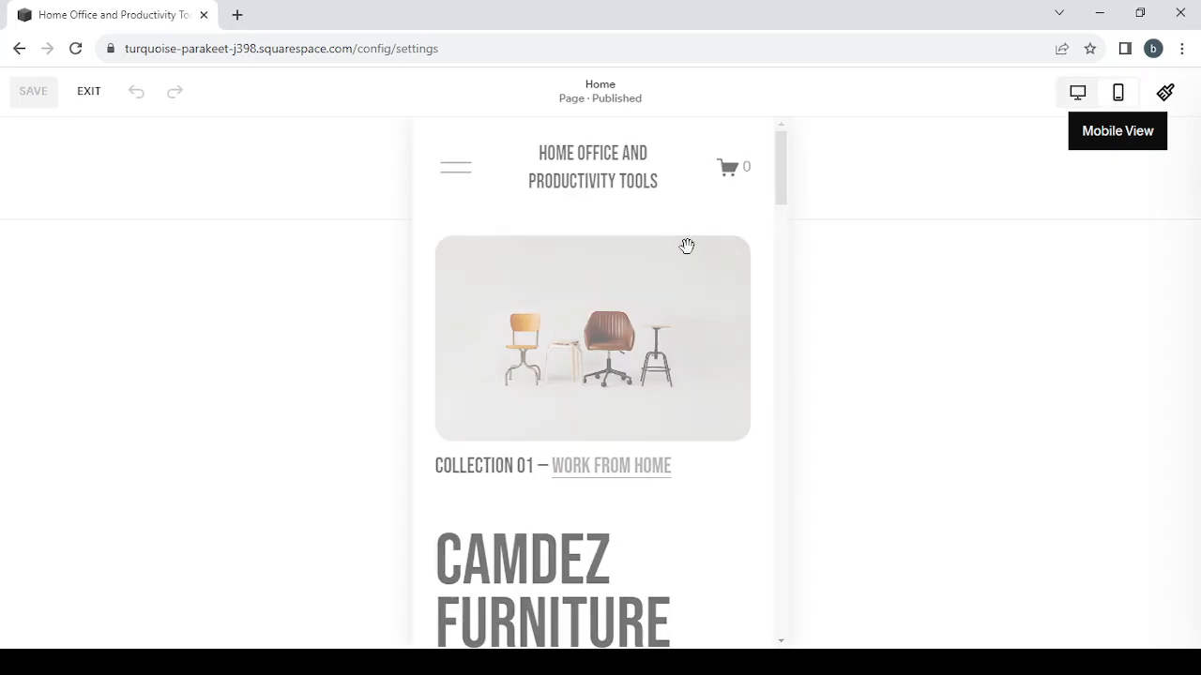
pyautogui.scroll(-4, 686, 246)
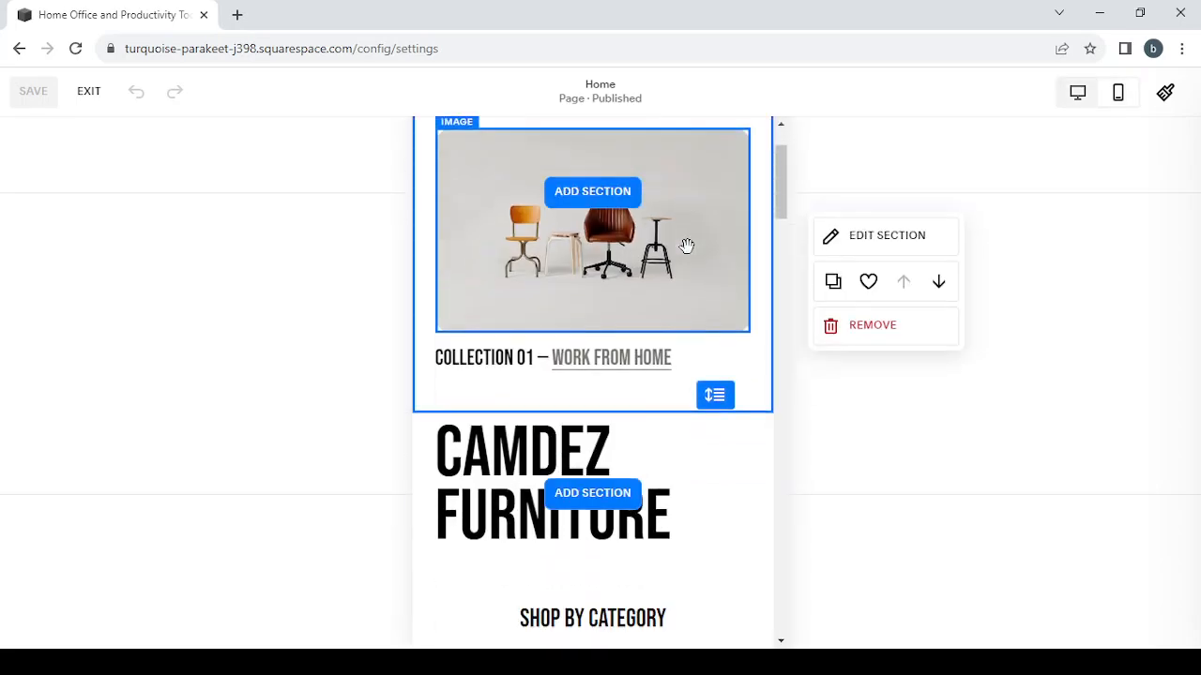
pyautogui.scroll(-3, 687, 245)
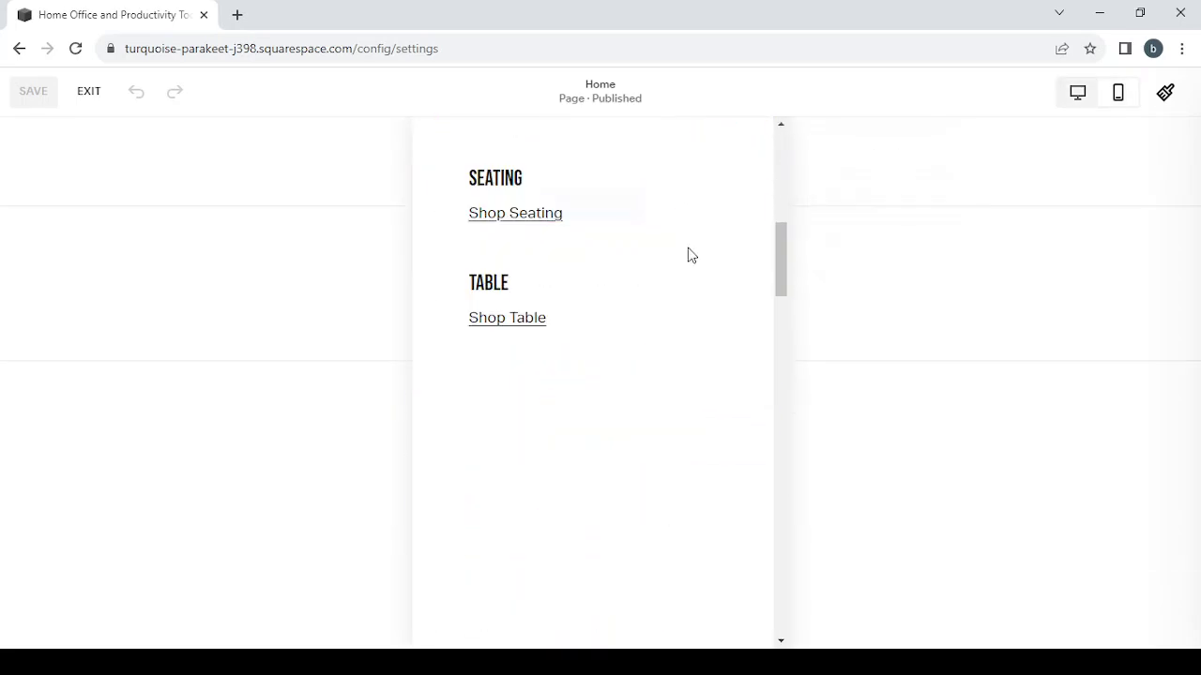
pyautogui.scroll(-2, 688, 248)
pyautogui.scroll(-1, 688, 248)
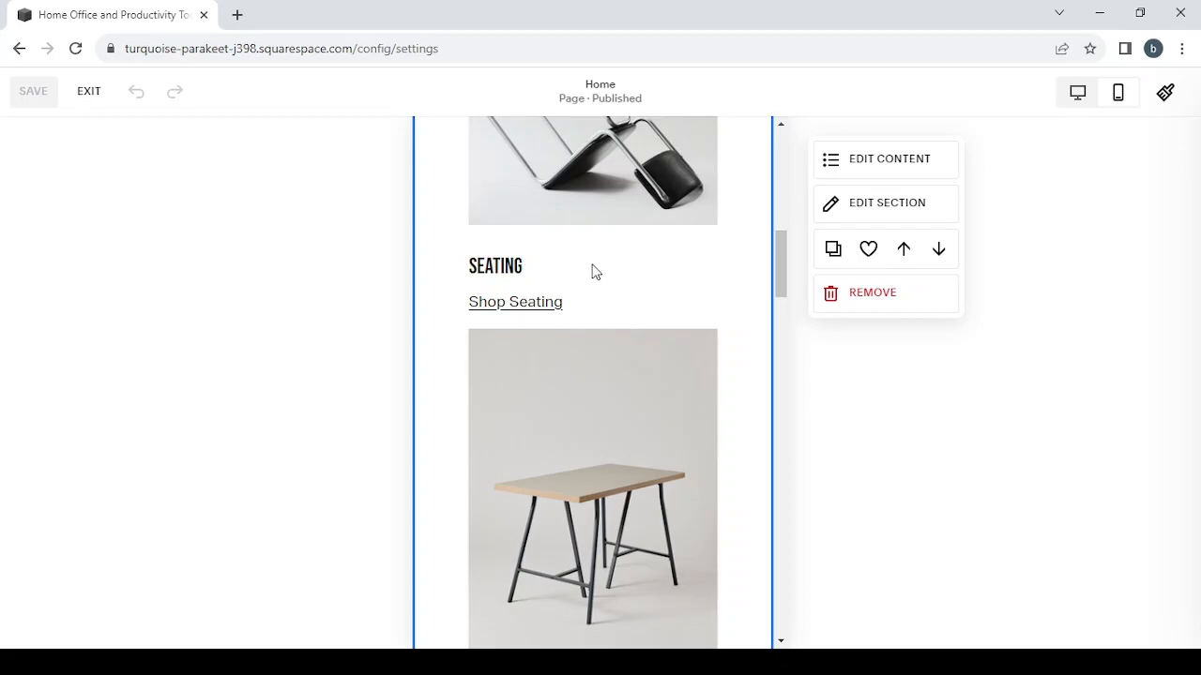
pyautogui.scroll(-4, 586, 272)
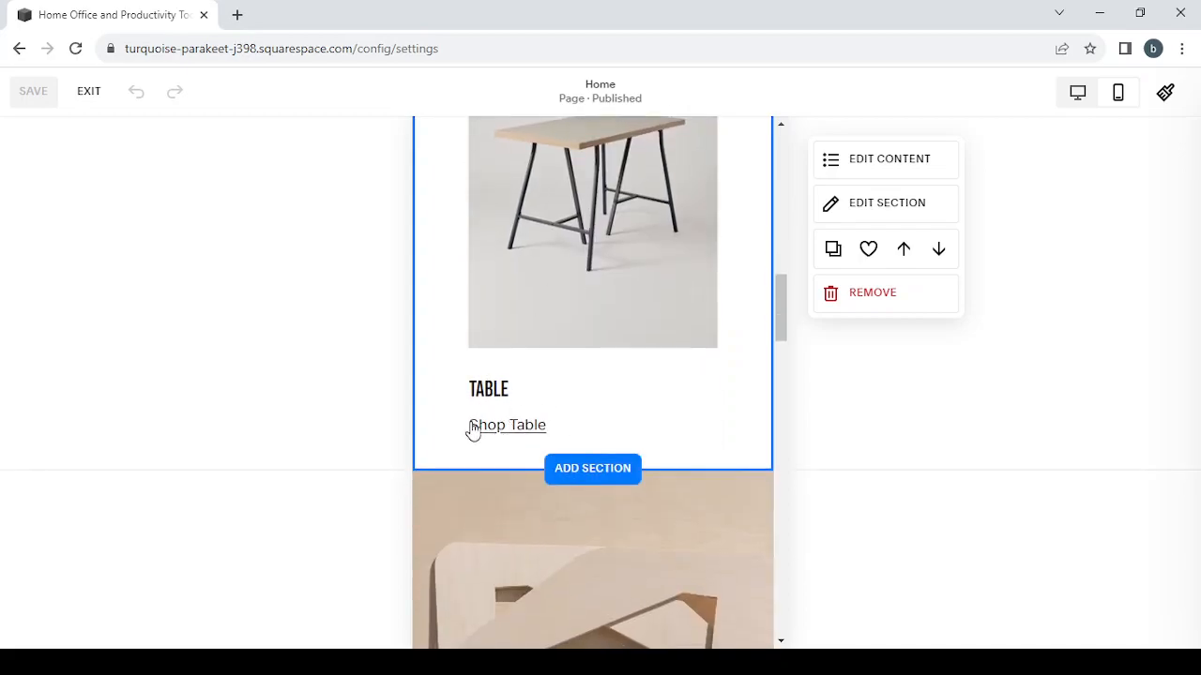
pyautogui.scroll(-4, 648, 353)
pyautogui.scroll(-10, 649, 351)
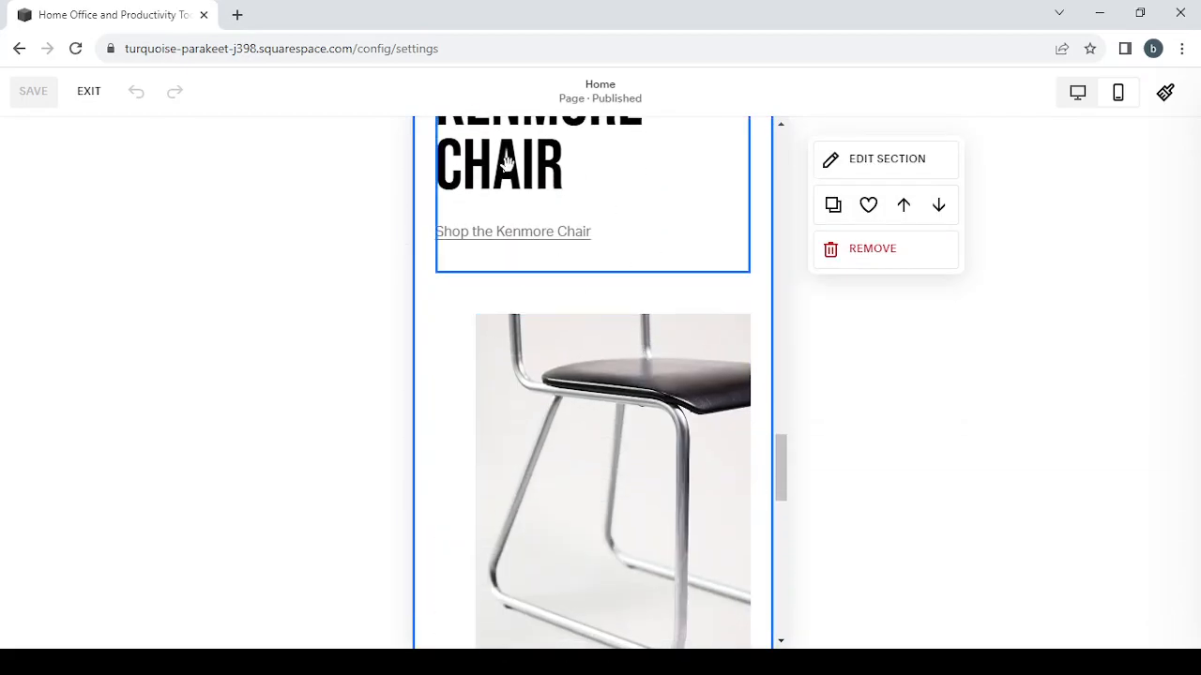
pyautogui.scroll(2, 506, 166)
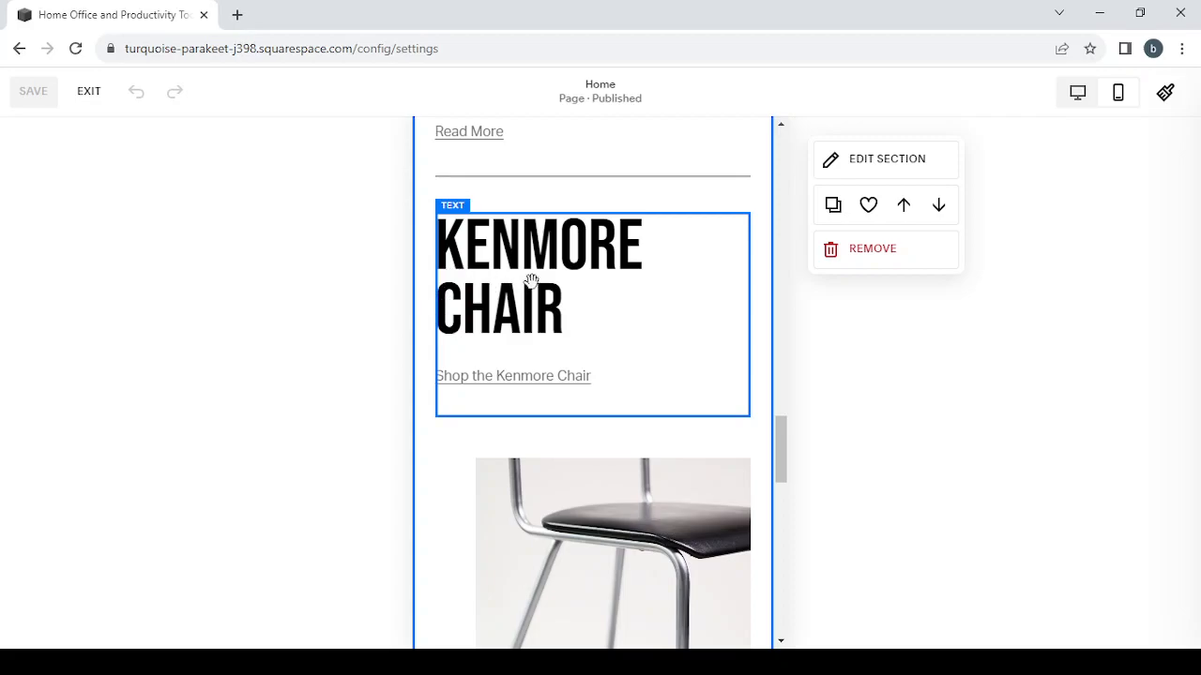
# Center the "Kenmore Chair" heading within its text block
pyautogui.click(564, 325)
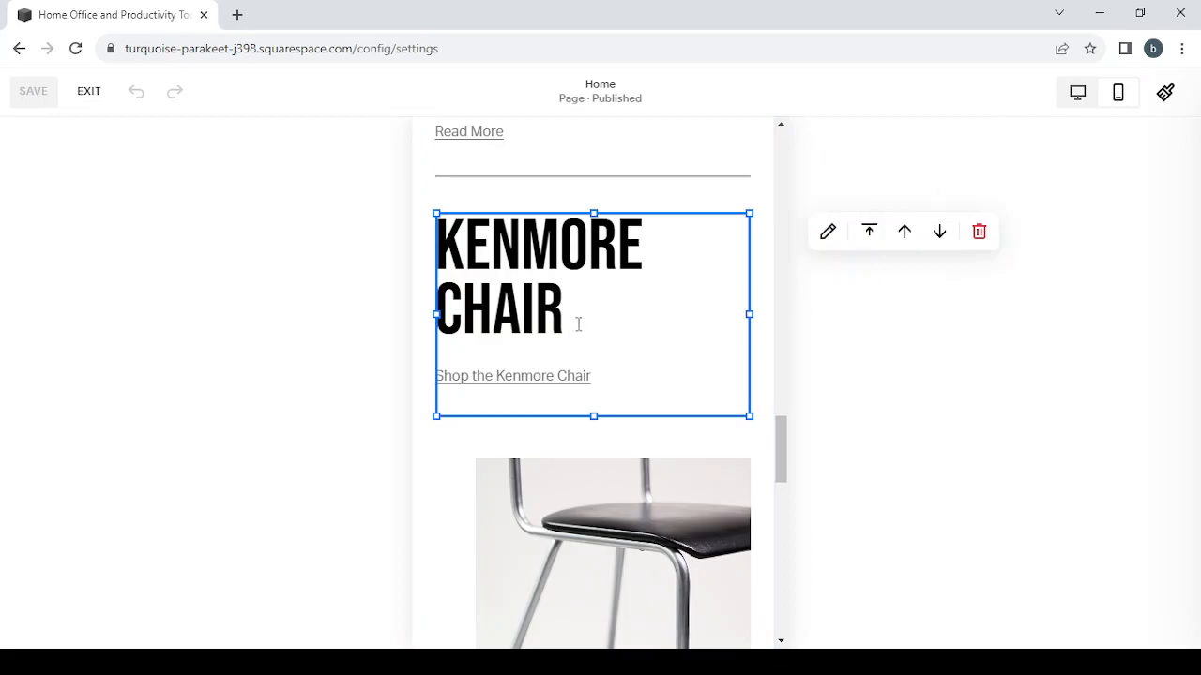
pyautogui.click(578, 325)
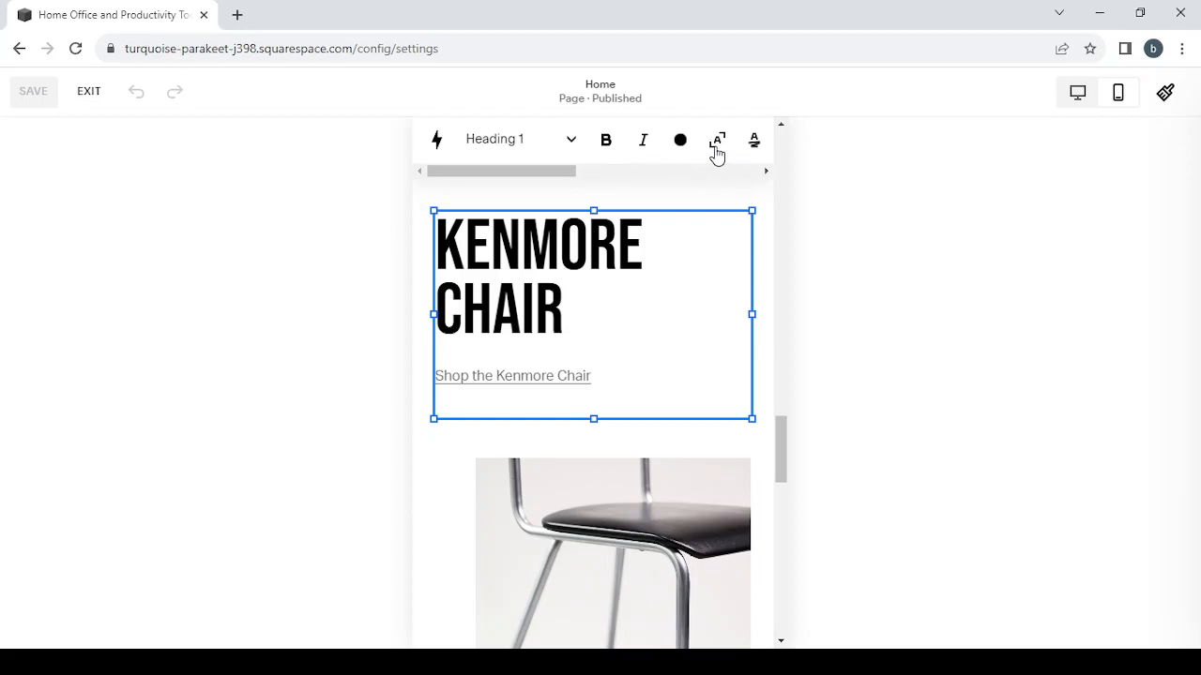
pyautogui.hscroll(2, 592, 155)
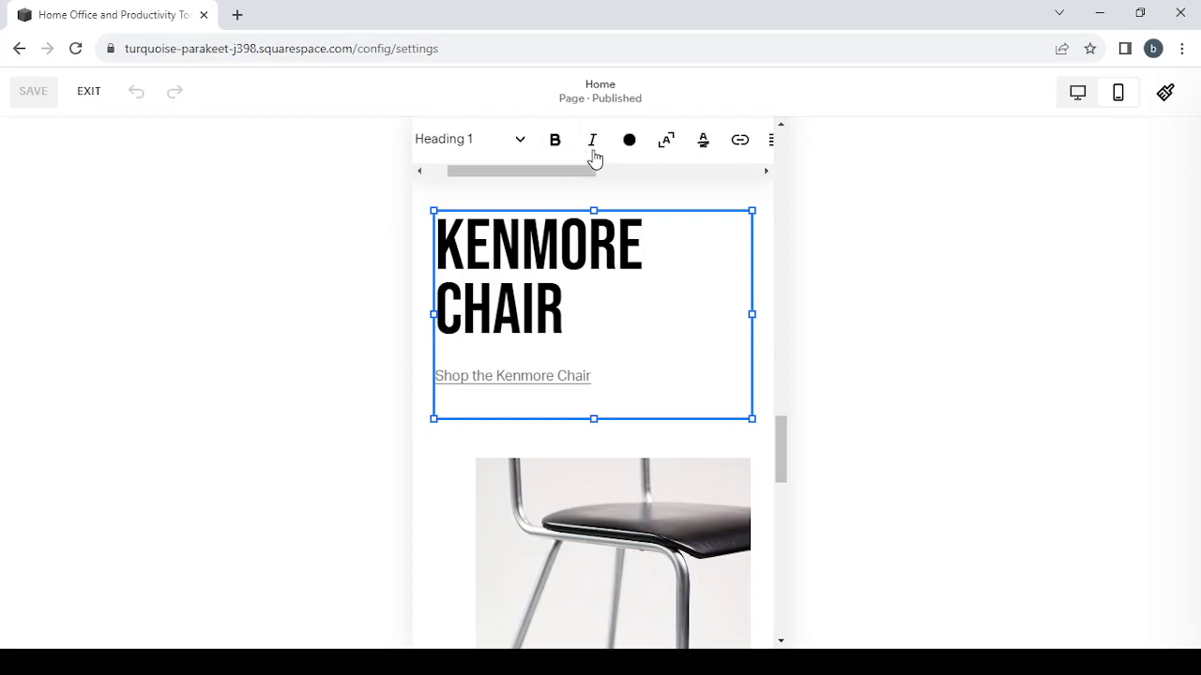
pyautogui.hscroll(4, 593, 156)
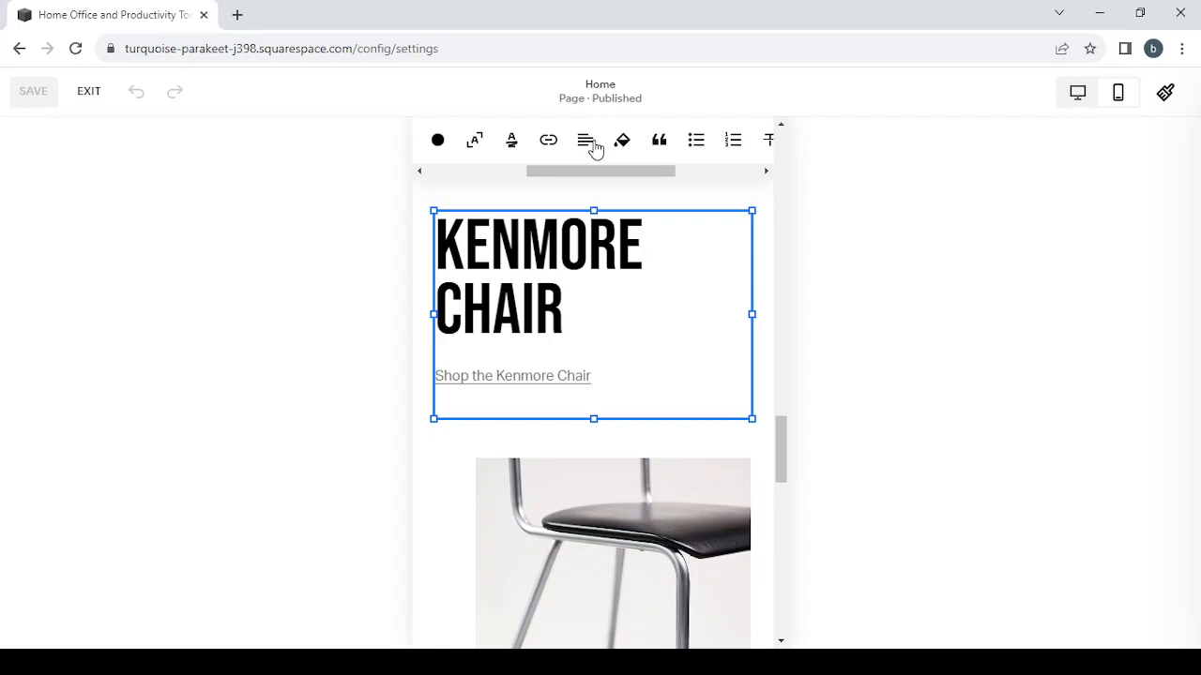
pyautogui.click(592, 148)
pyautogui.click(469, 143)
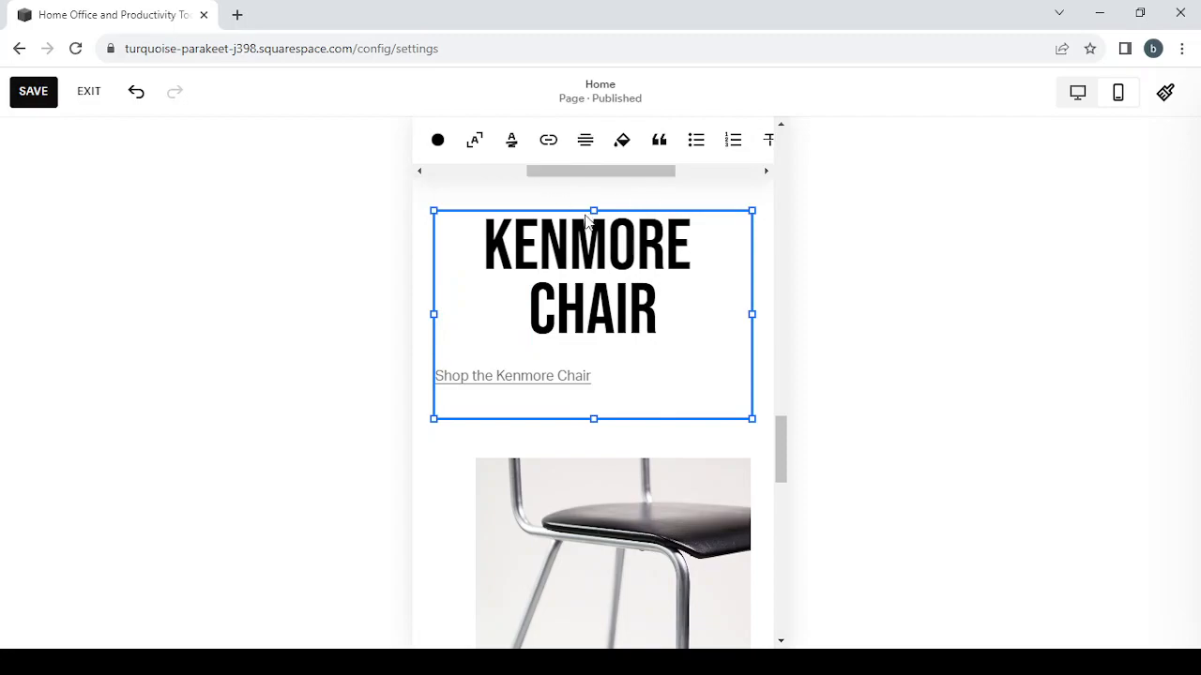
# Browse the text formatting options and apply scaled text to the "Kenmore Chair" heading so it fills the block's width
pyautogui.hscroll(-1, 631, 145)
pyautogui.hscroll(1, 640, 145)
pyautogui.hscroll(-1, 640, 145)
pyautogui.hscroll(1, 641, 146)
pyautogui.hscroll(3, 640, 146)
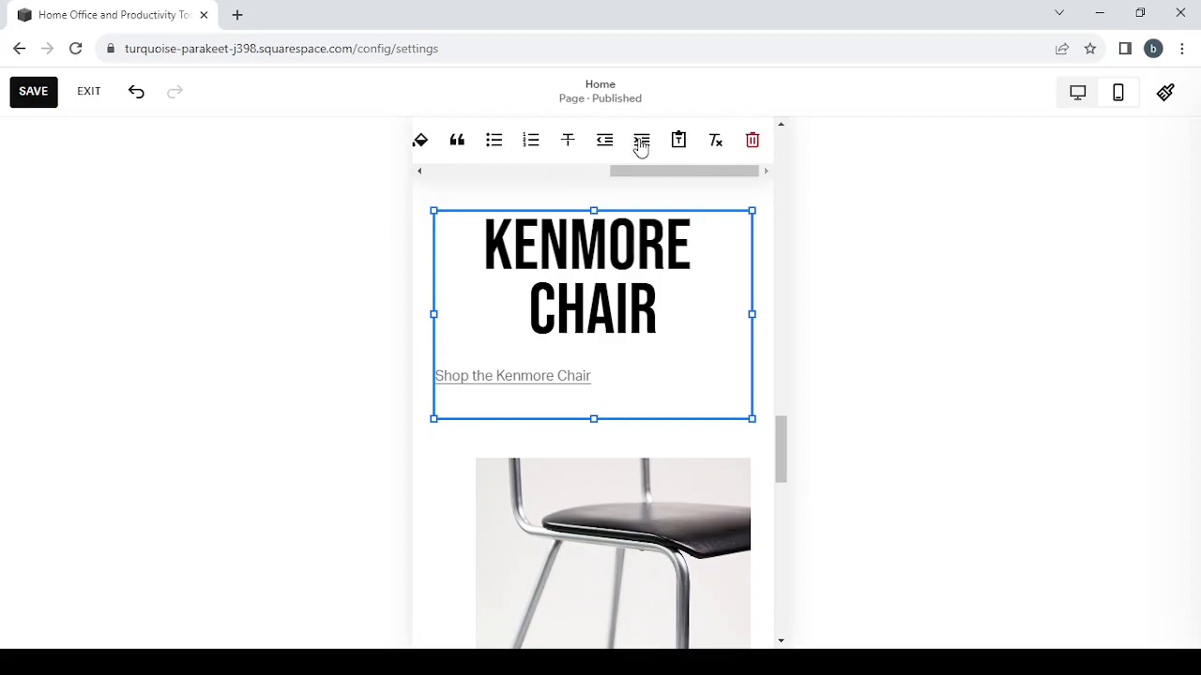
pyautogui.hscroll(-5, 640, 145)
pyautogui.hscroll(-2, 639, 145)
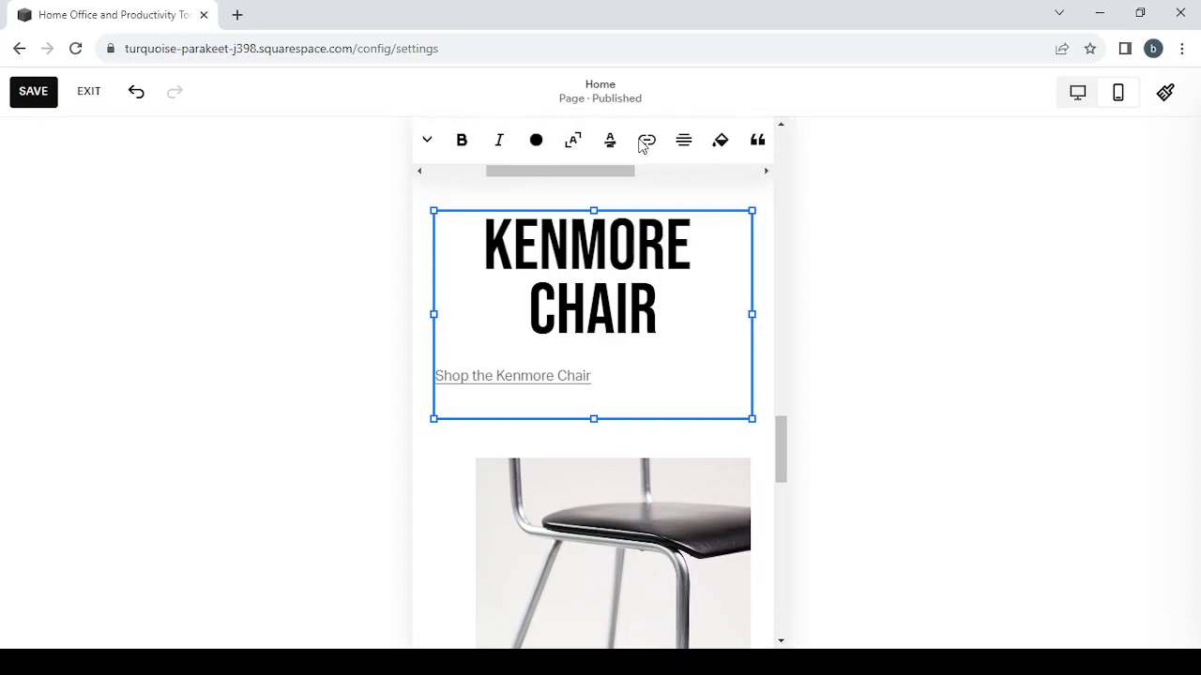
pyautogui.click(578, 141)
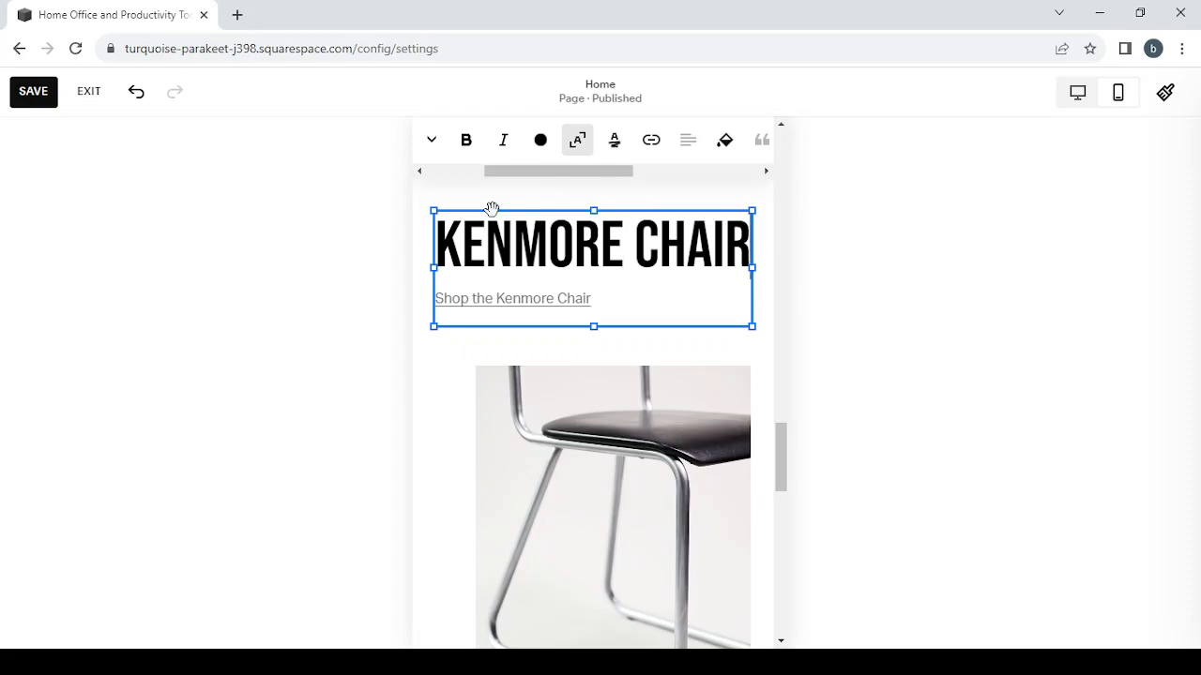
# Return the page to the desktop view, review the Site Styles categories and close them
pyautogui.click(1075, 93)
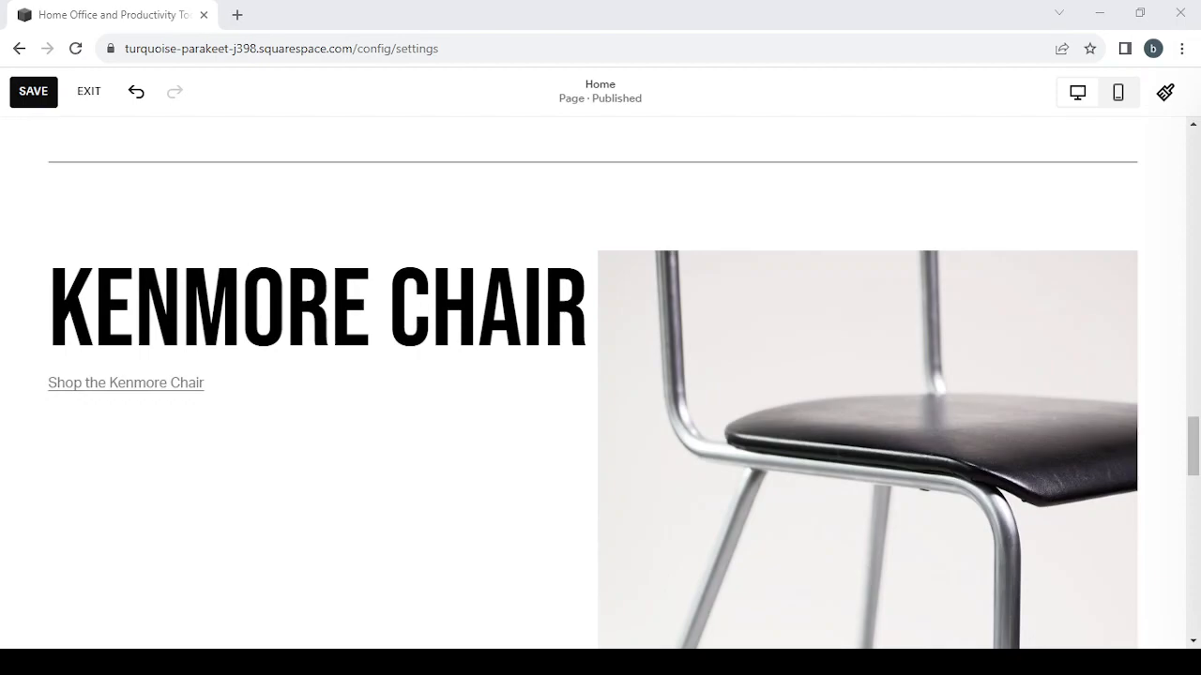
pyautogui.click(1167, 94)
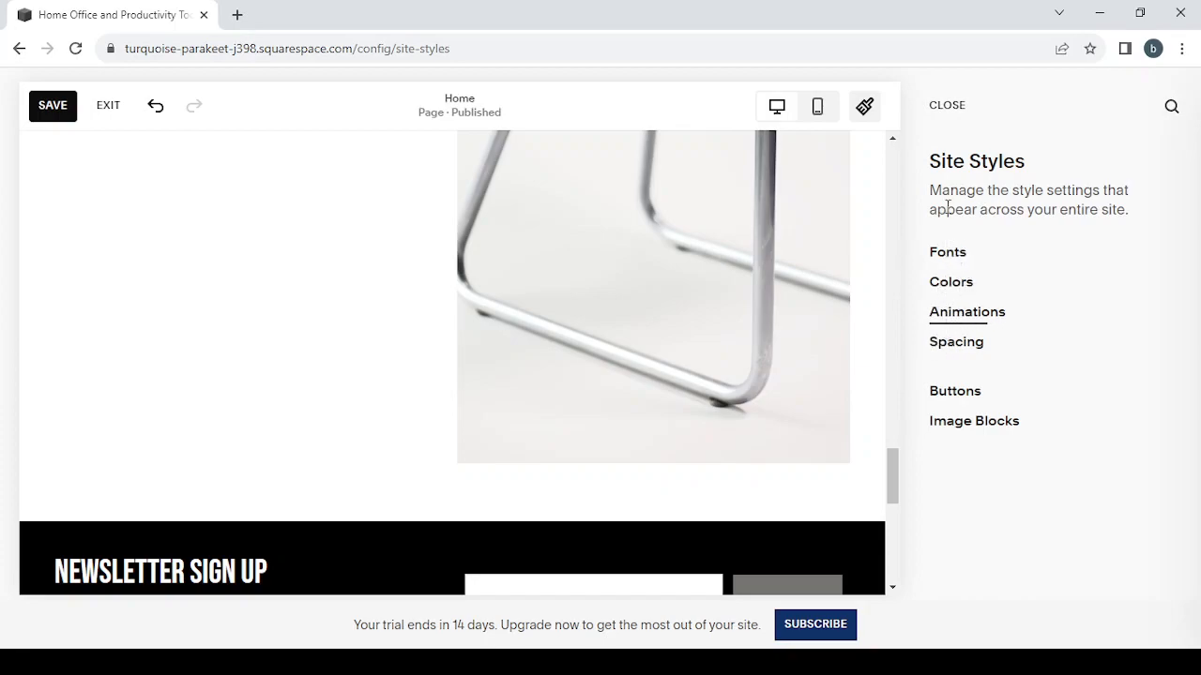
pyautogui.click(948, 108)
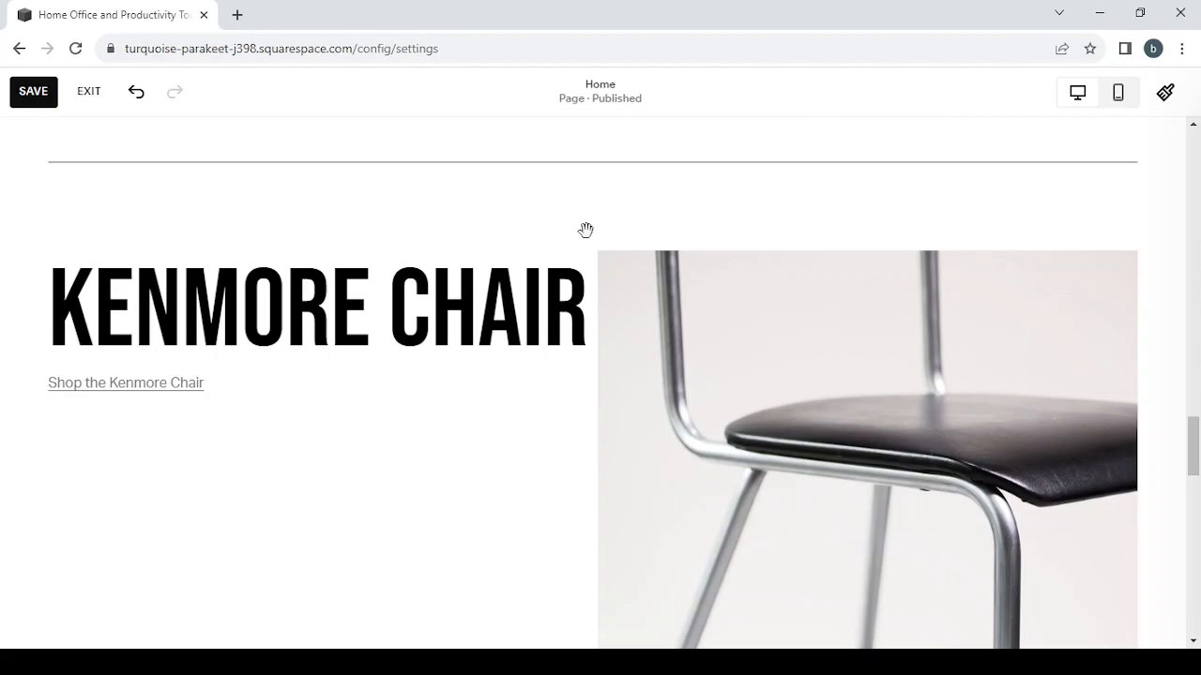
pyautogui.moveTo(591, 239)
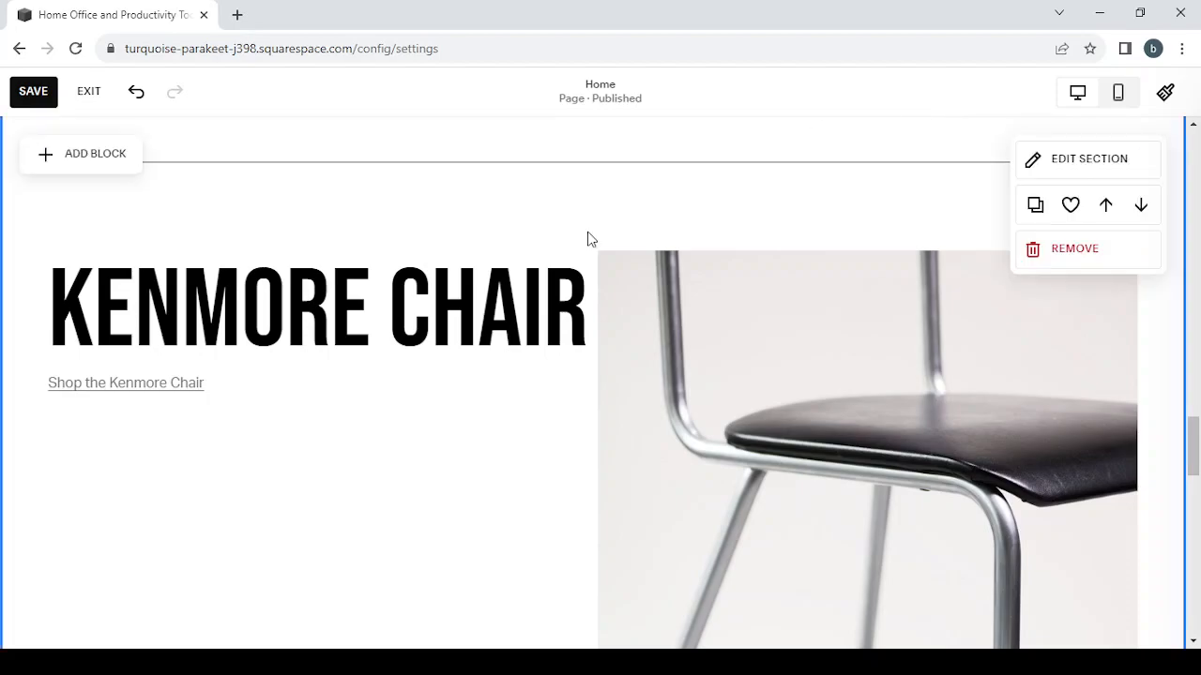